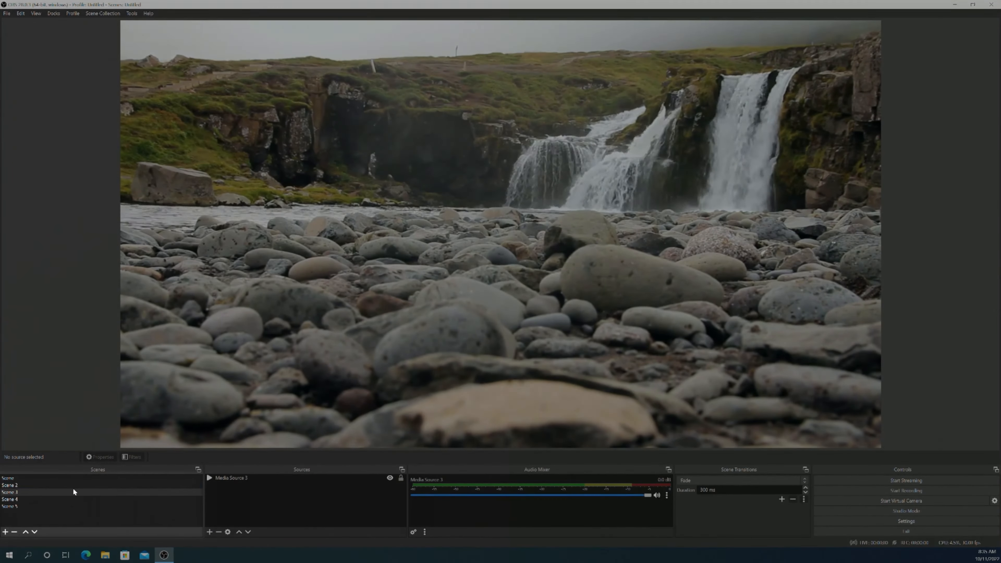
# - View each scene in turn from Scene through Scene 5, and return to Scene 4
pyautogui.click(60, 479)
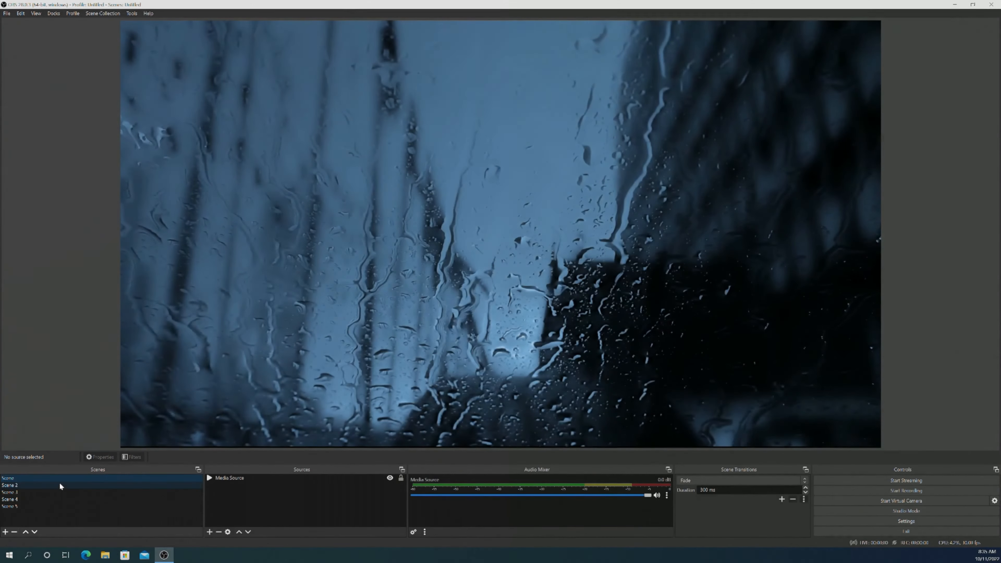
pyautogui.click(58, 486)
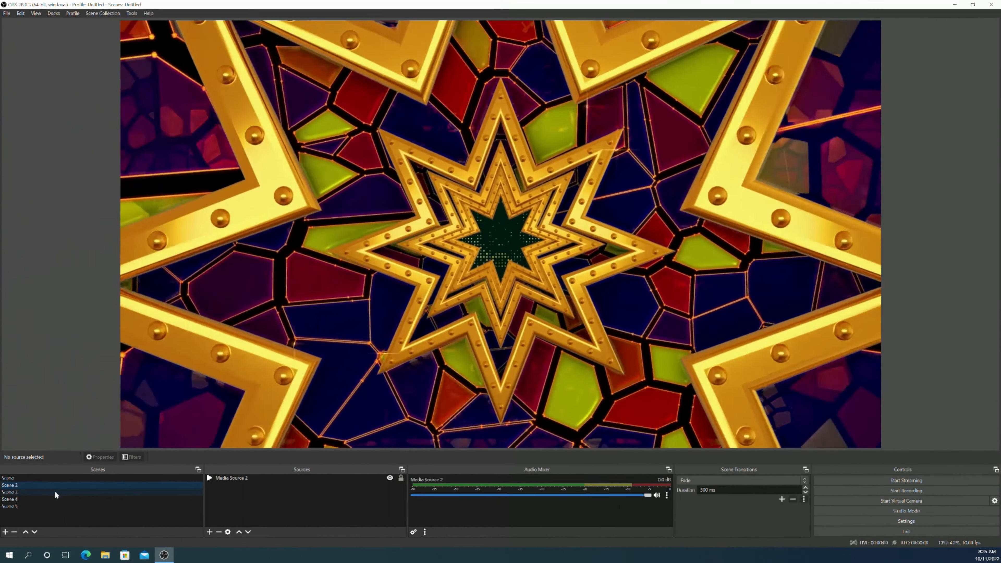
pyautogui.click(53, 493)
pyautogui.click(50, 500)
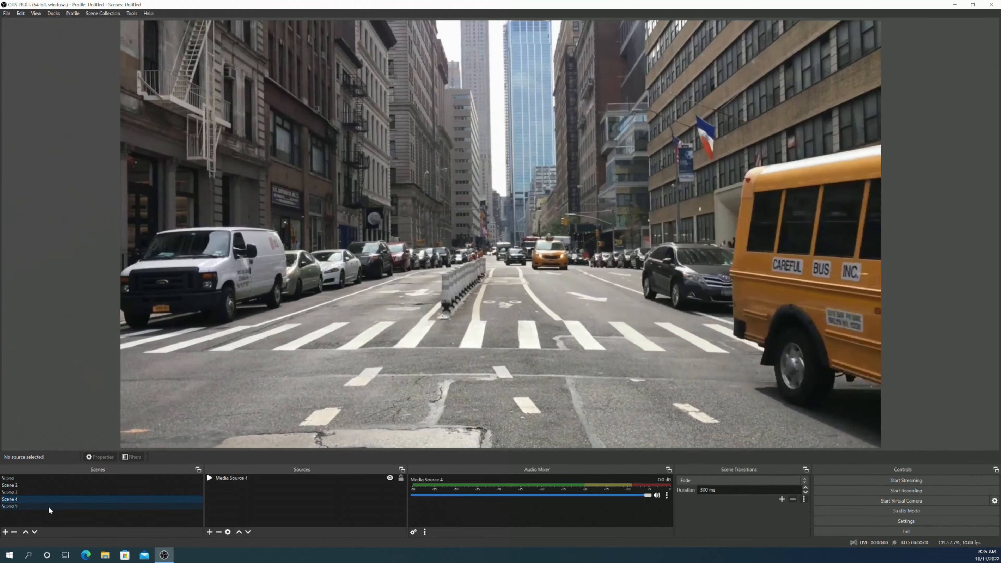
pyautogui.click(48, 507)
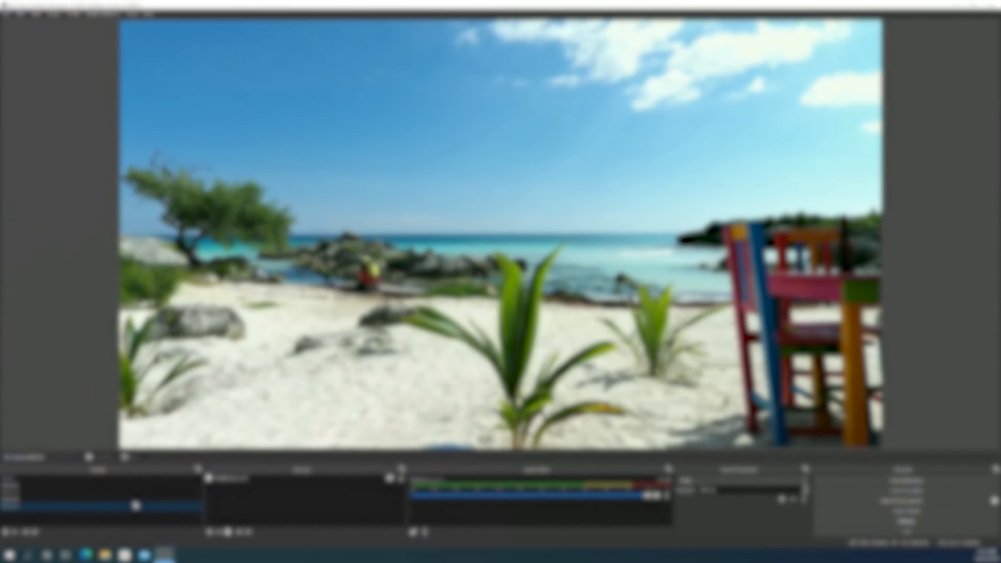
pyautogui.click(134, 499)
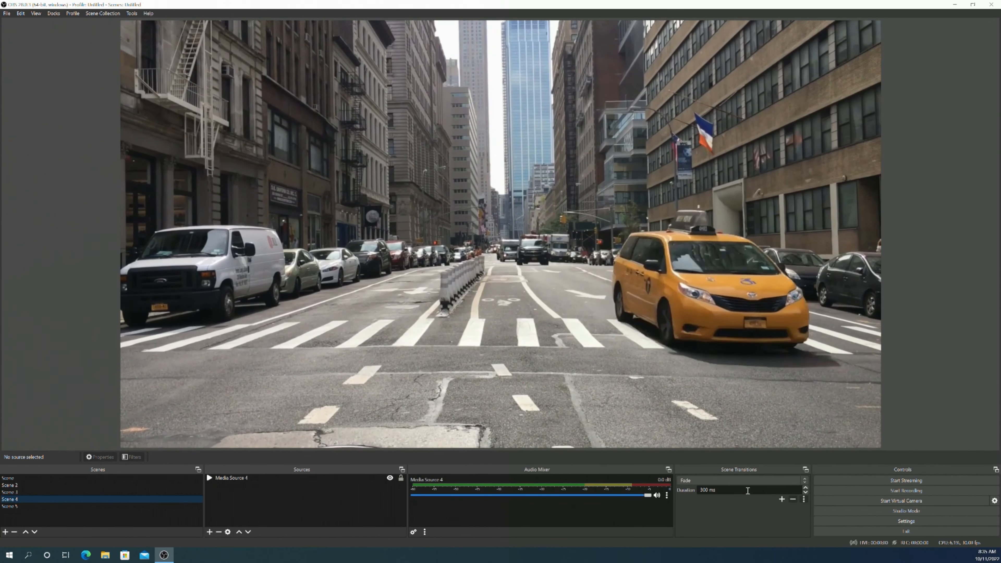
# - Try a 500 ms Fade duration by switching to Scene 3 and back to Scene 4, and return the duration to 300 ms
pyautogui.doubleClick(708, 491)
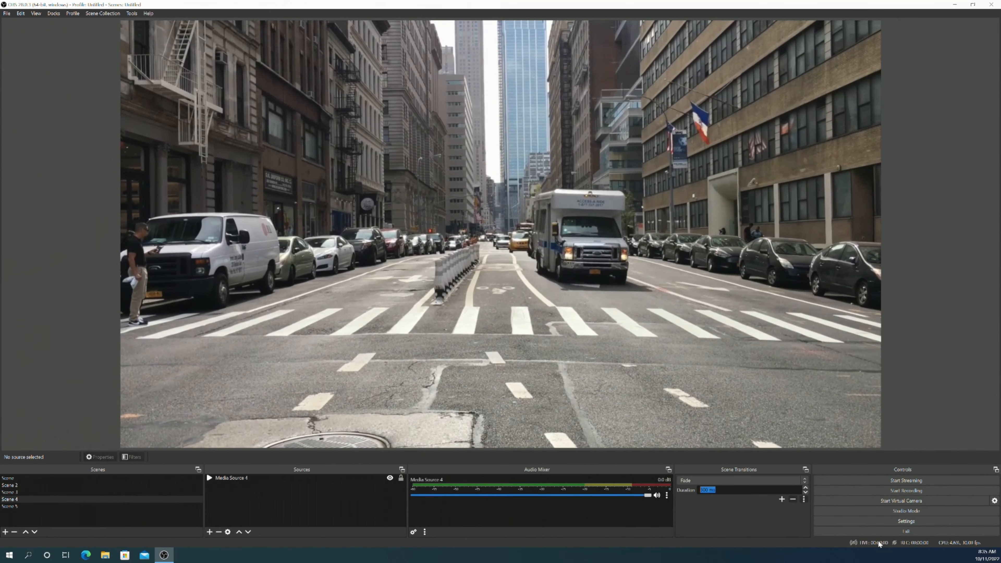
pyautogui.write('500')
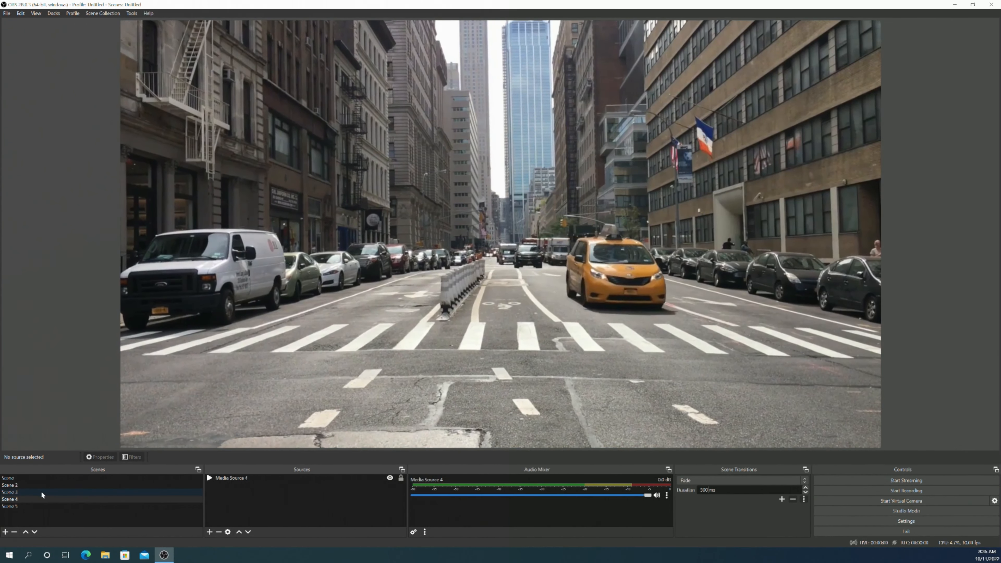
pyautogui.click(41, 492)
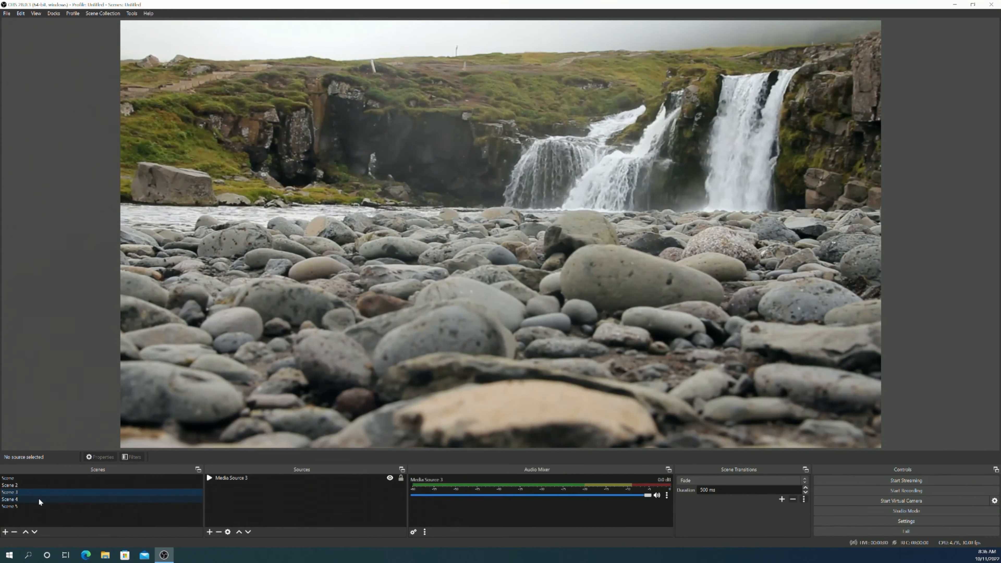
pyautogui.click(38, 499)
pyautogui.scroll(-4, 805, 489)
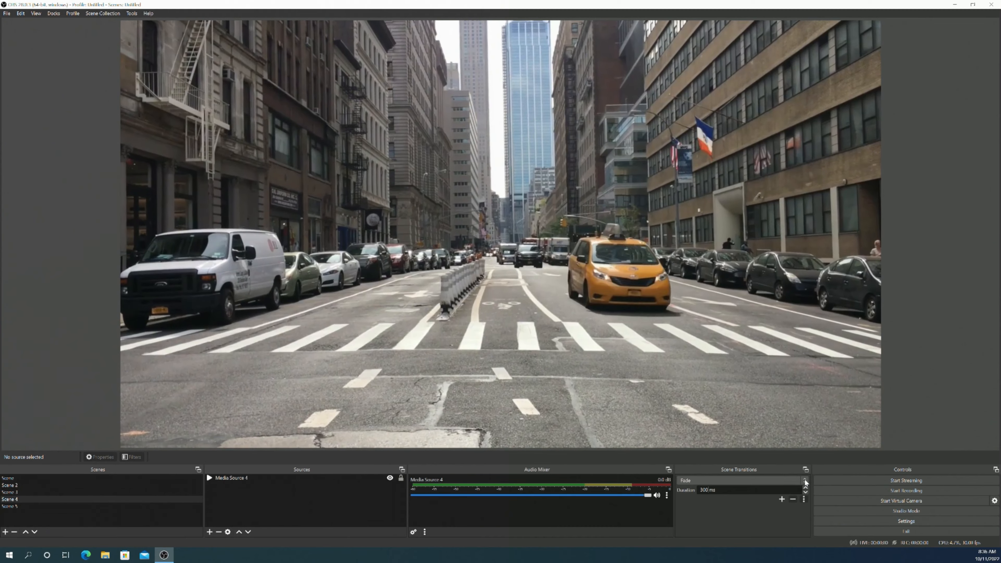
# - Set the scene transition to Cut and test it by switching back and forth between Scene 3 and Scene 4
pyautogui.click(805, 481)
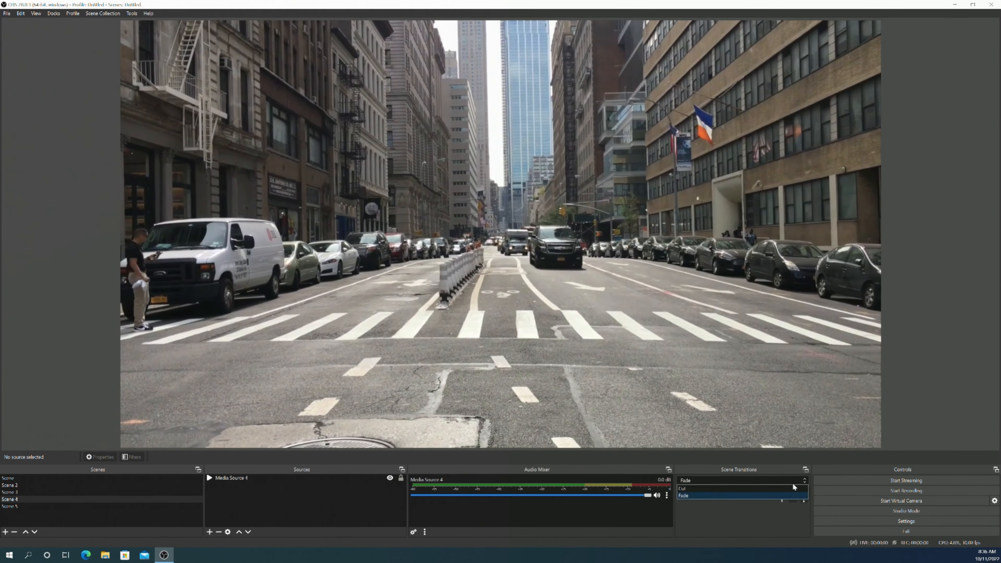
pyautogui.click(781, 489)
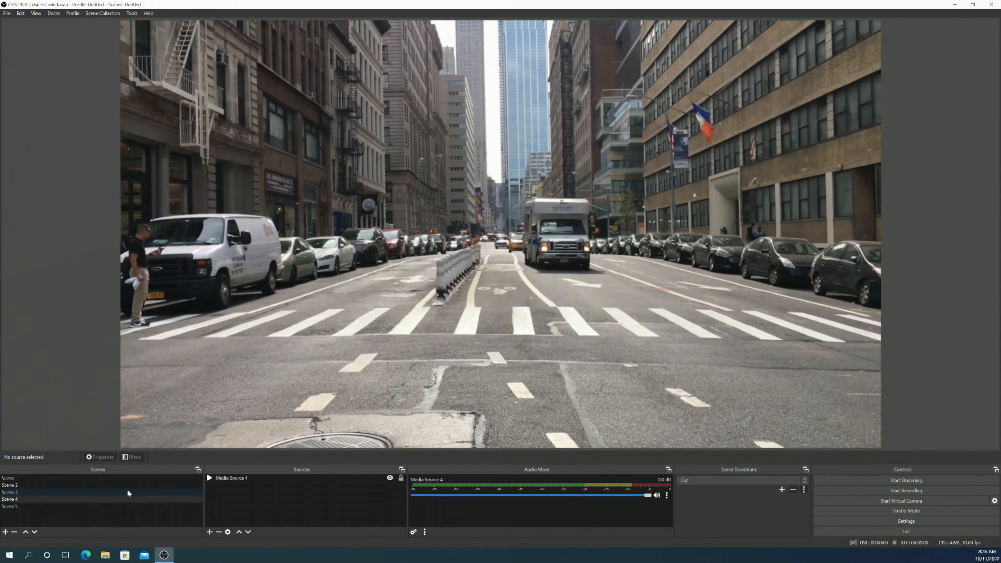
pyautogui.click(105, 492)
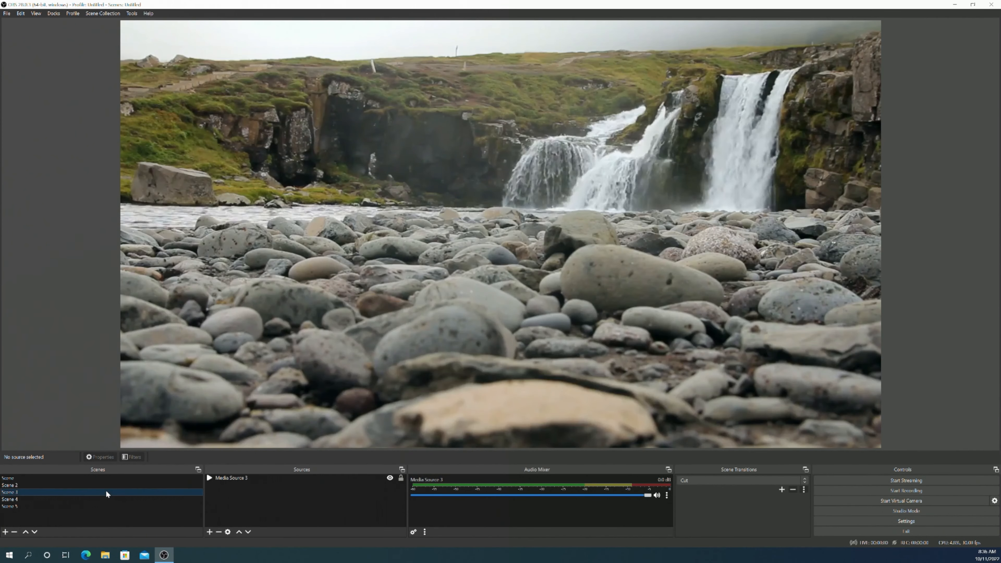
pyautogui.click(105, 499)
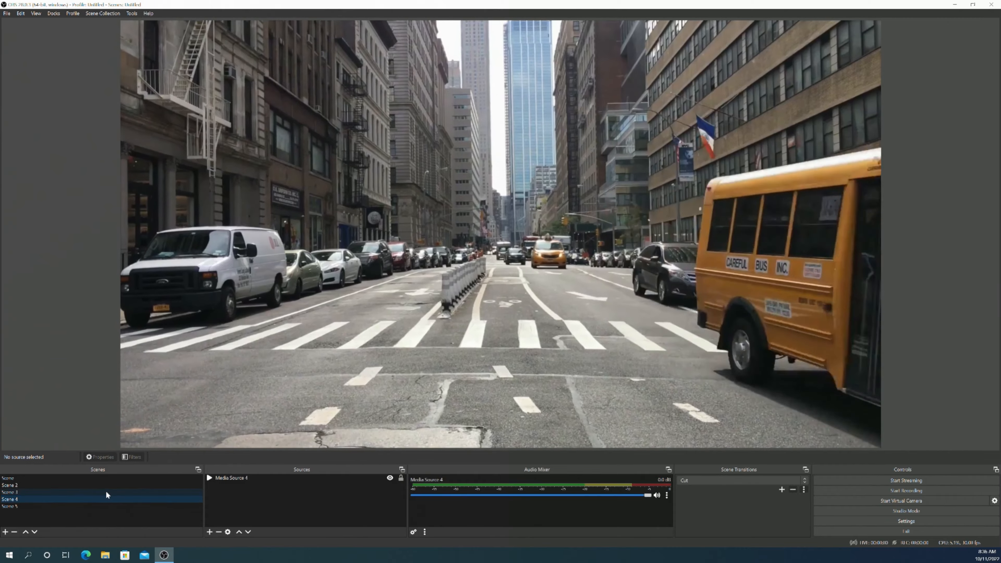
pyautogui.click(106, 491)
pyautogui.click(104, 499)
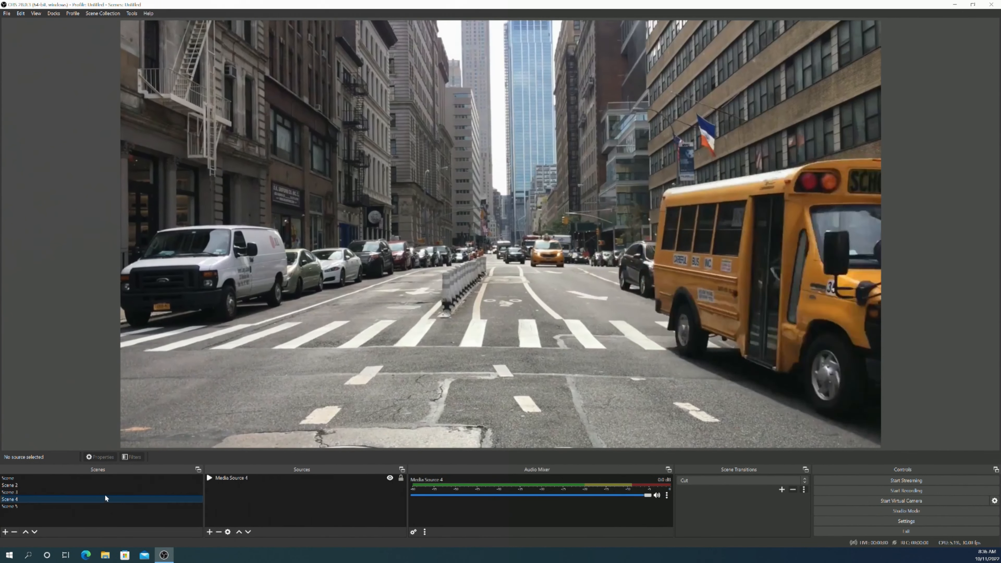
pyautogui.click(105, 491)
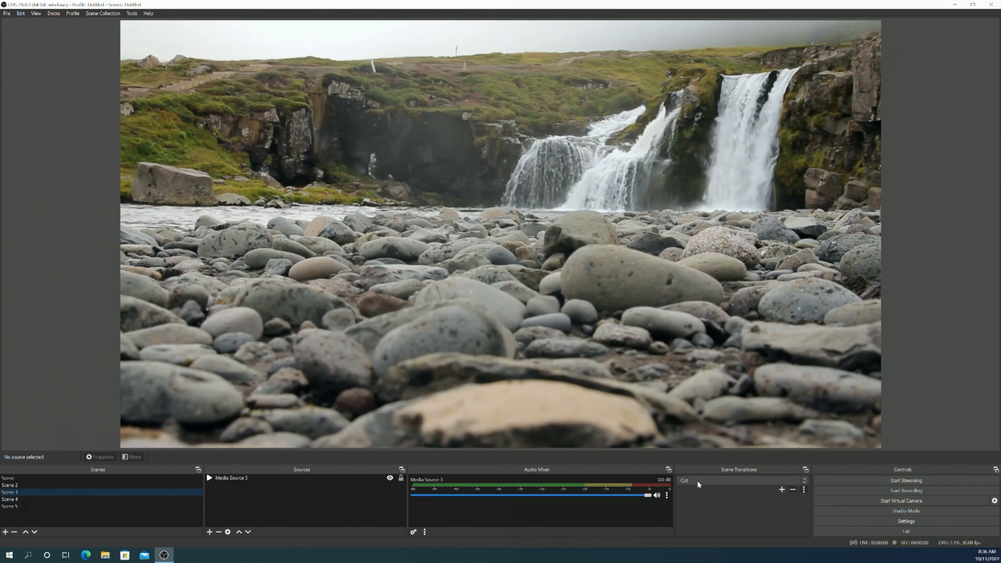
# - Return the scene transition to Fade and add a new Swipe transition under its default name
pyautogui.click(705, 481)
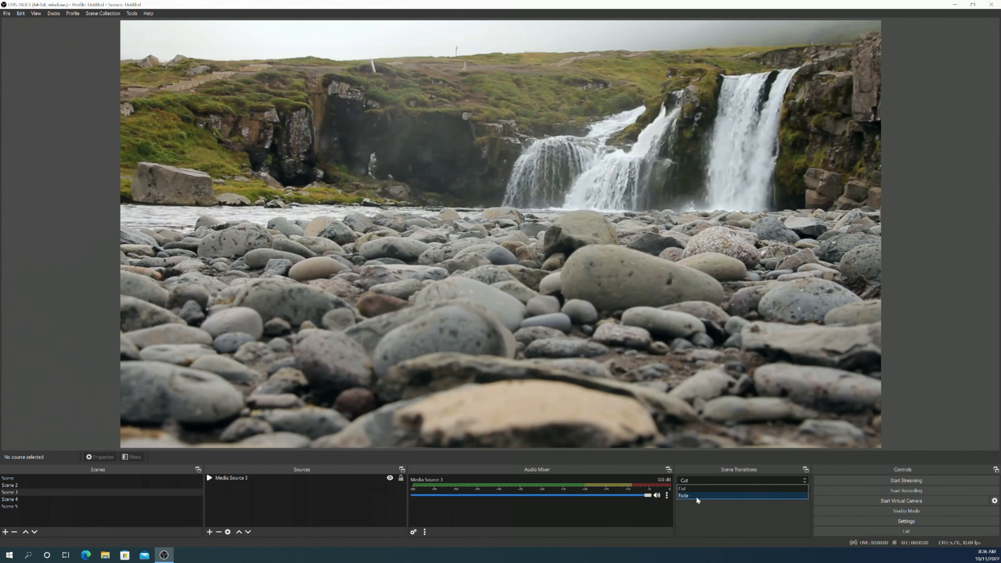
pyautogui.click(696, 496)
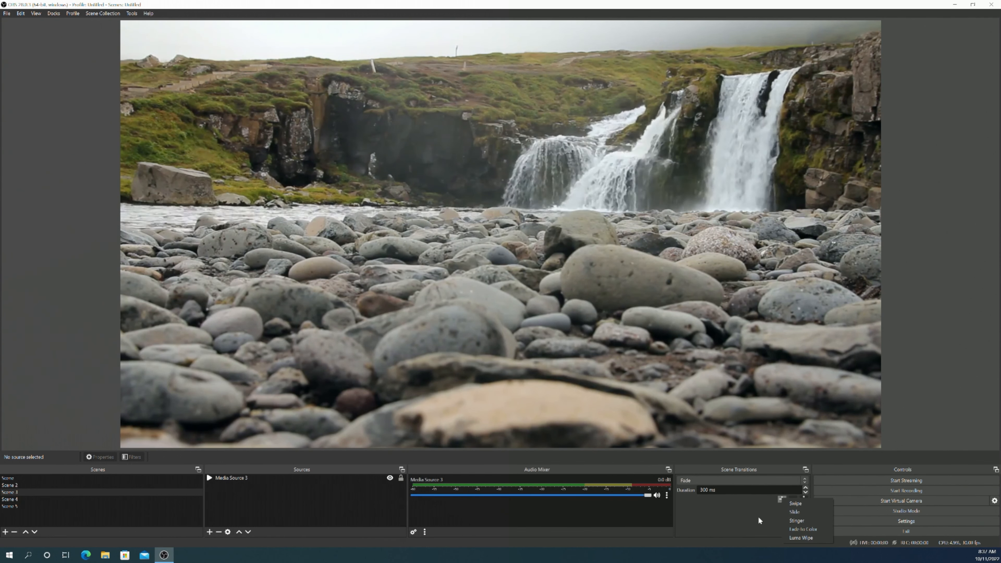
pyautogui.click(792, 503)
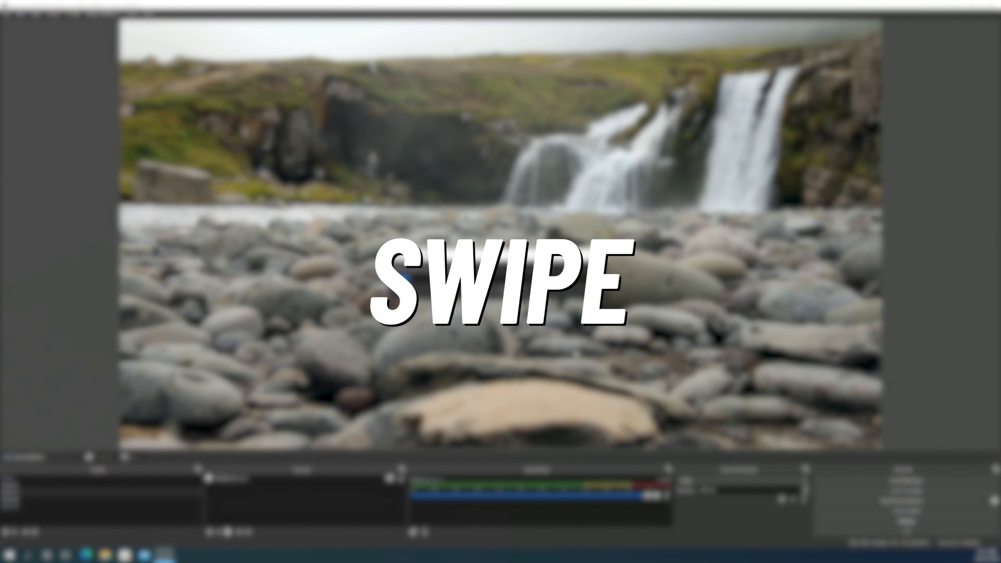
pyautogui.click(481, 290)
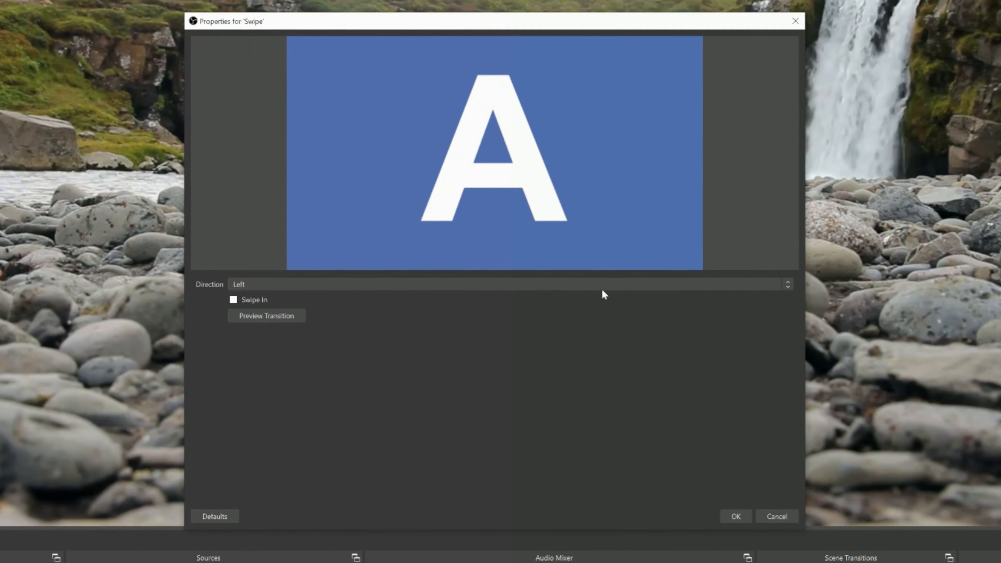
# - Check the available swipe directions, keep Left, and preview the transition
pyautogui.click(618, 285)
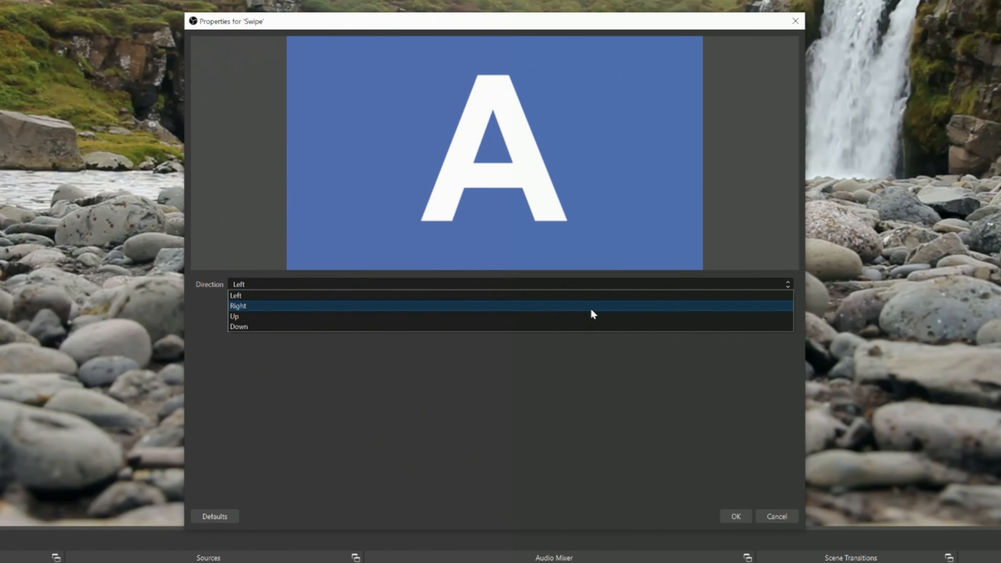
pyautogui.press('Escape')
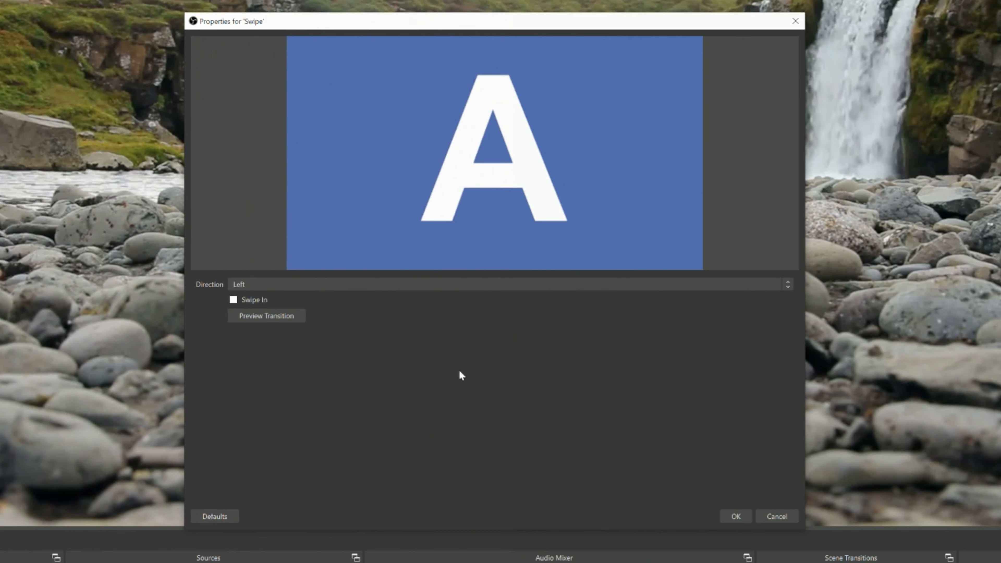
pyautogui.click(251, 315)
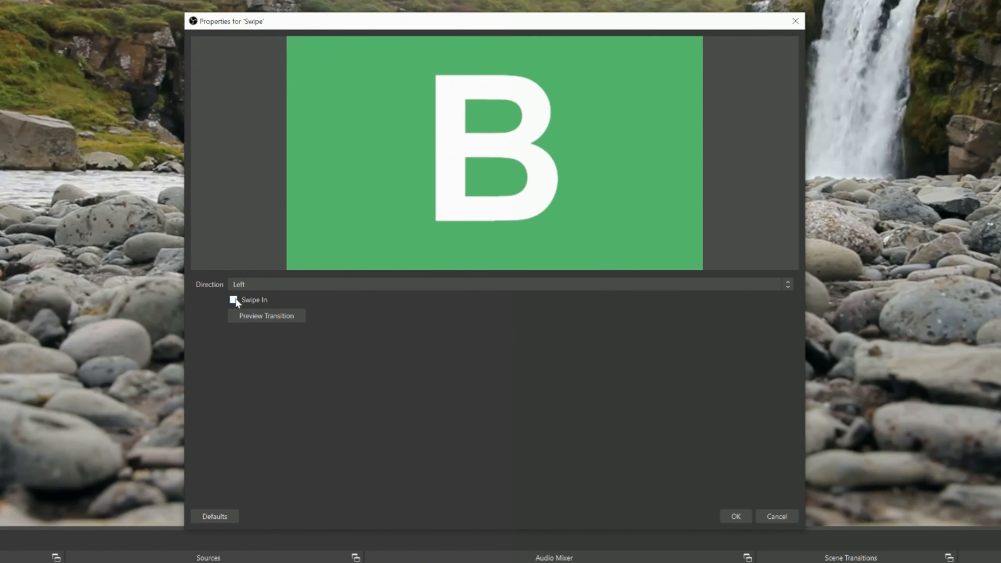
# - Enable Swipe In and preview how the transition plays with it
pyautogui.click(233, 300)
pyautogui.click(246, 315)
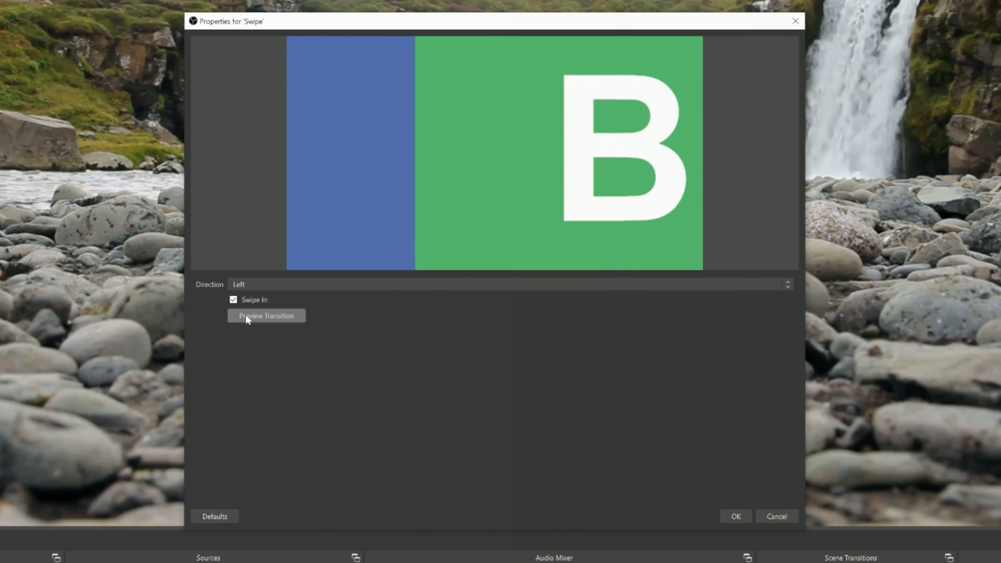
pyautogui.click(246, 315)
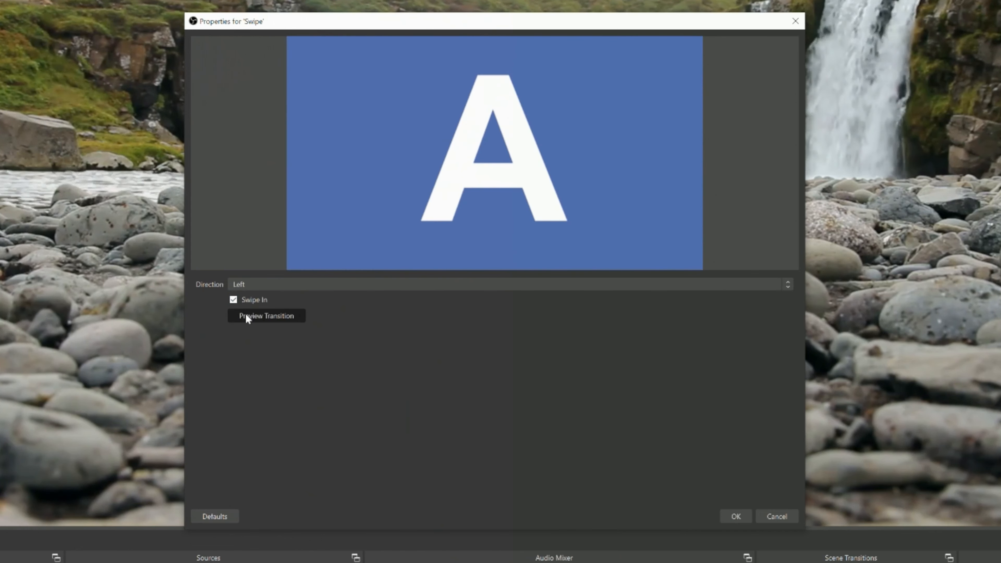
# - Disable Swipe In, preview the transition again, and accept the Swipe properties
pyautogui.click(236, 300)
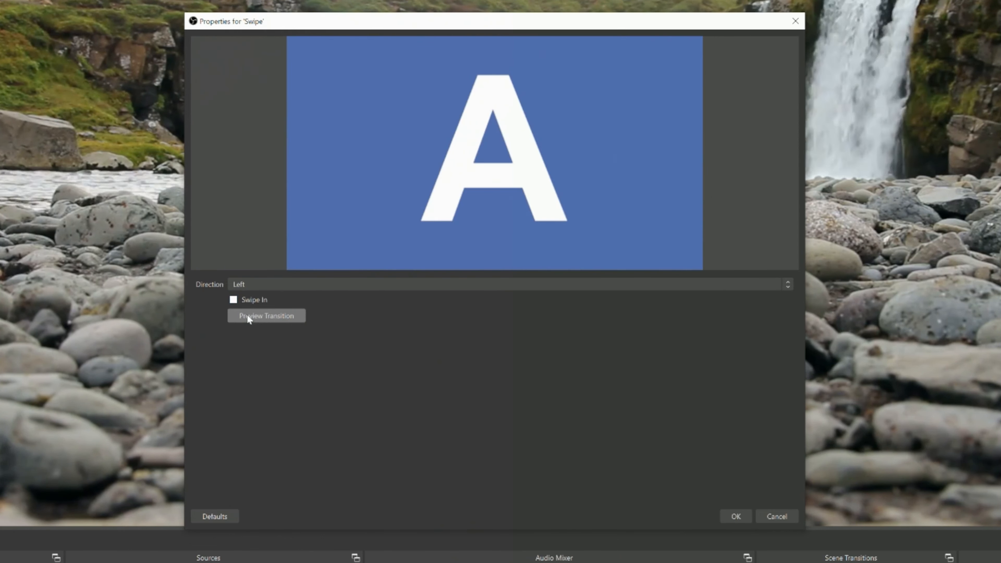
pyautogui.click(247, 315)
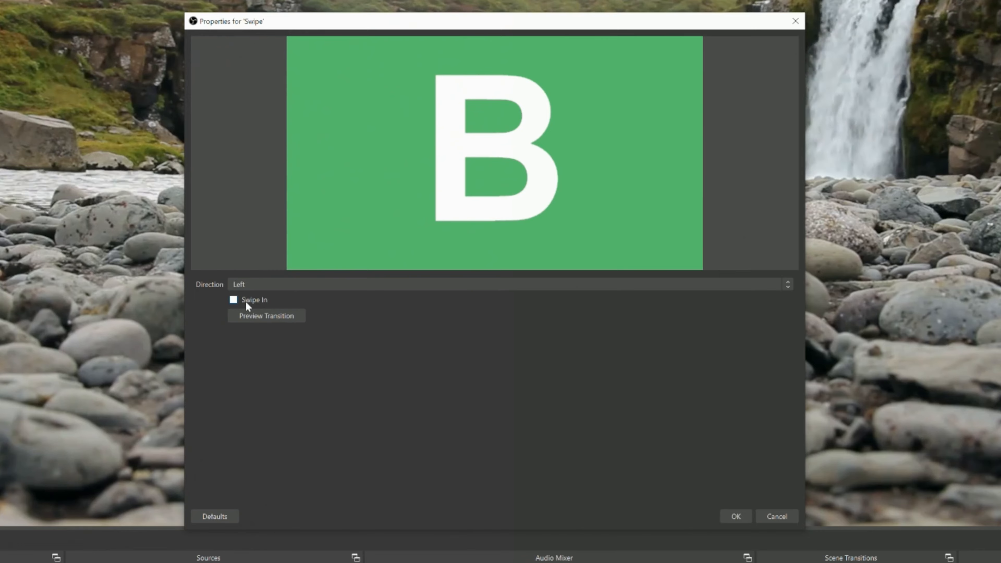
pyautogui.click(249, 318)
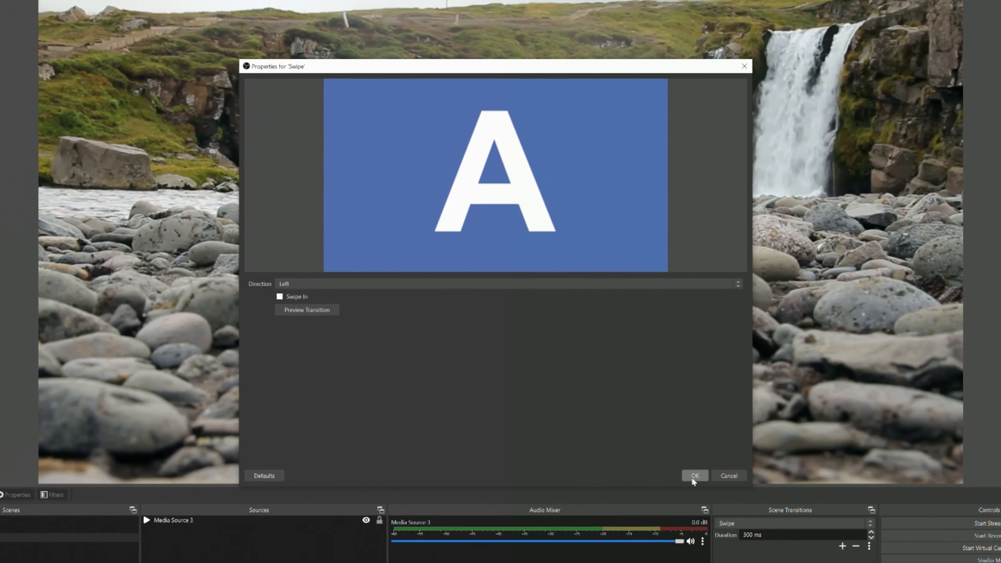
pyautogui.click(736, 516)
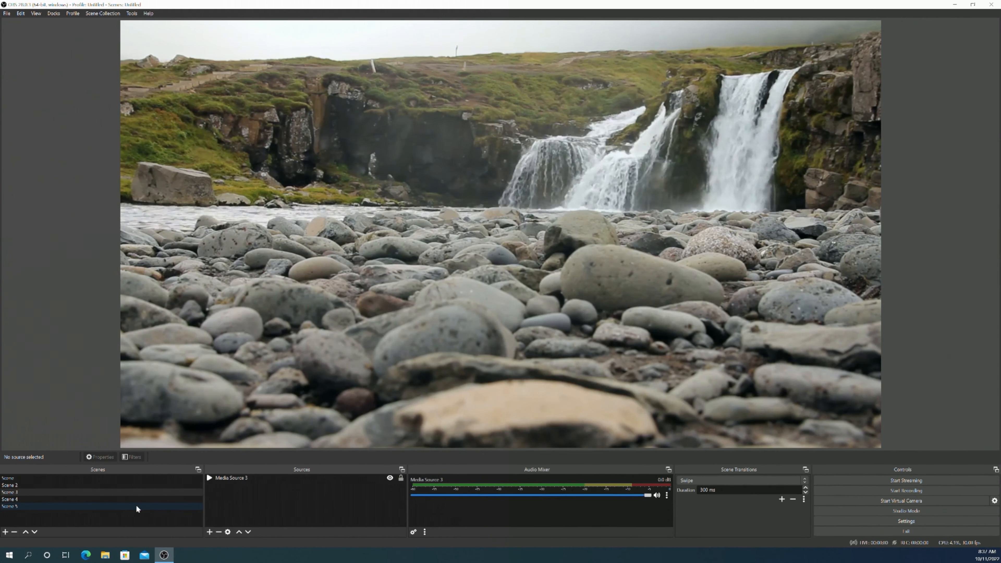
# - Test the Swipe transition at the 300 ms duration by switching between Scene 4 and Scene 3
pyautogui.click(135, 499)
pyautogui.click(135, 494)
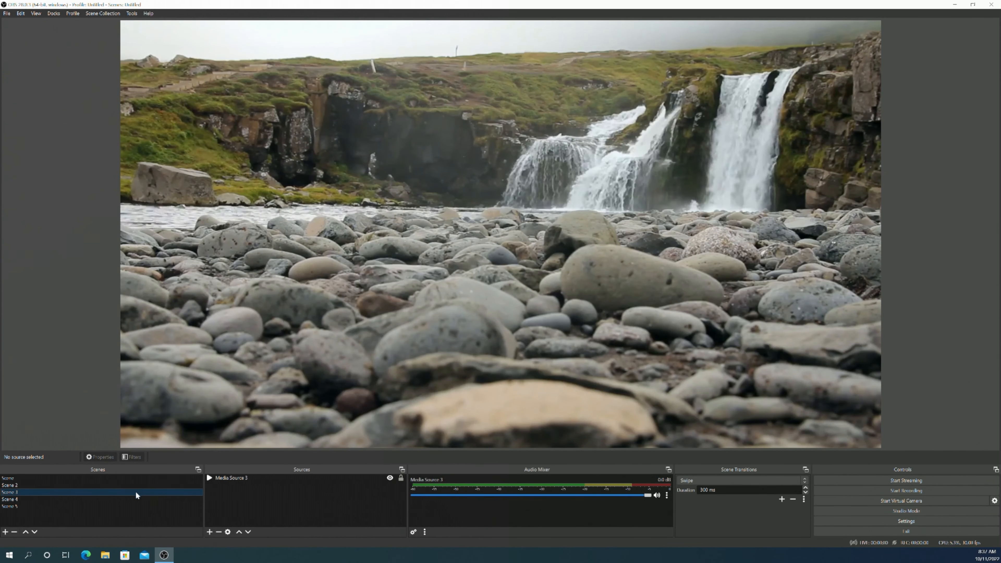
pyautogui.click(135, 496)
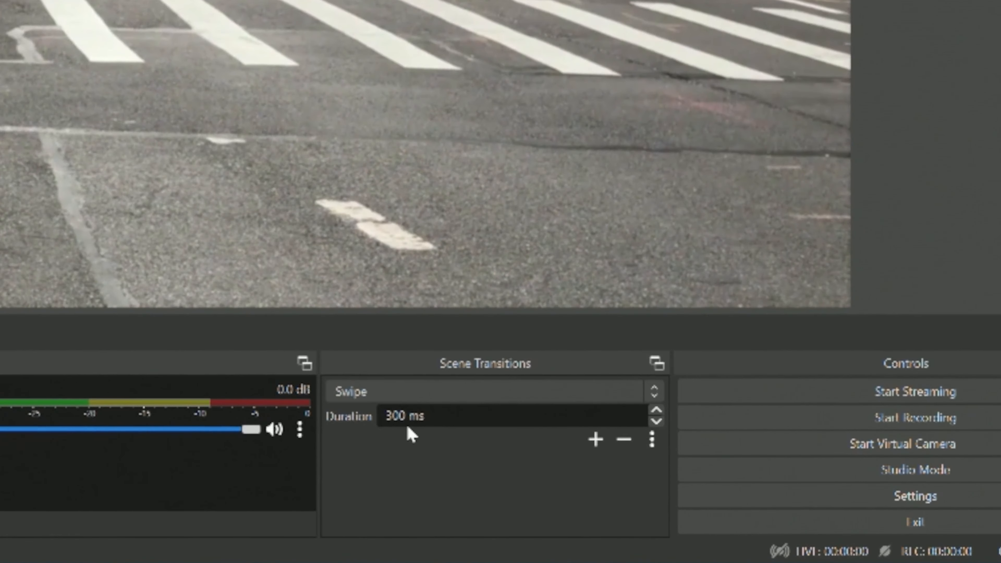
# - Set the Swipe duration to 500 ms and test it by switching between Scene 3 and Scene 4
pyautogui.doubleClick(407, 417)
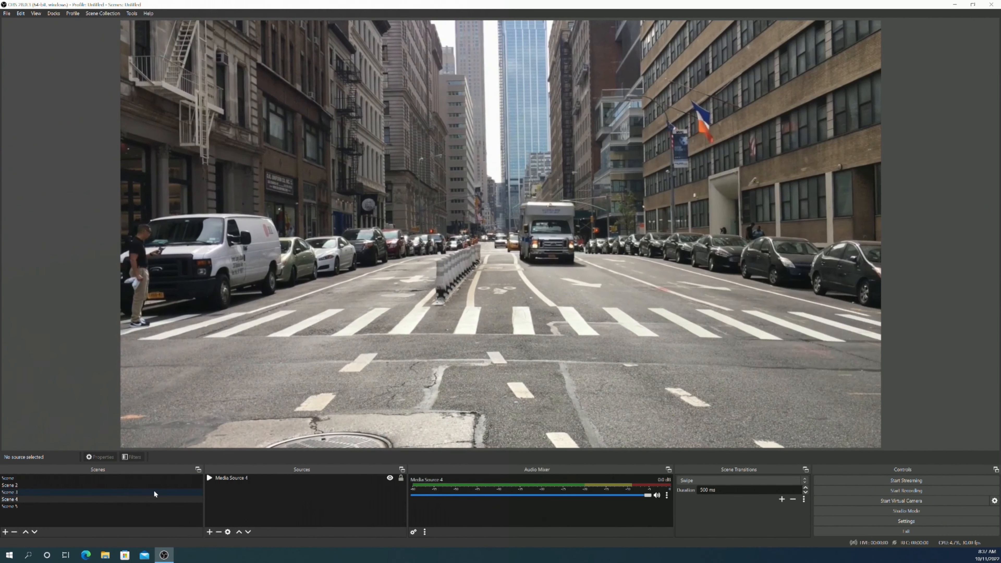
pyautogui.click(154, 492)
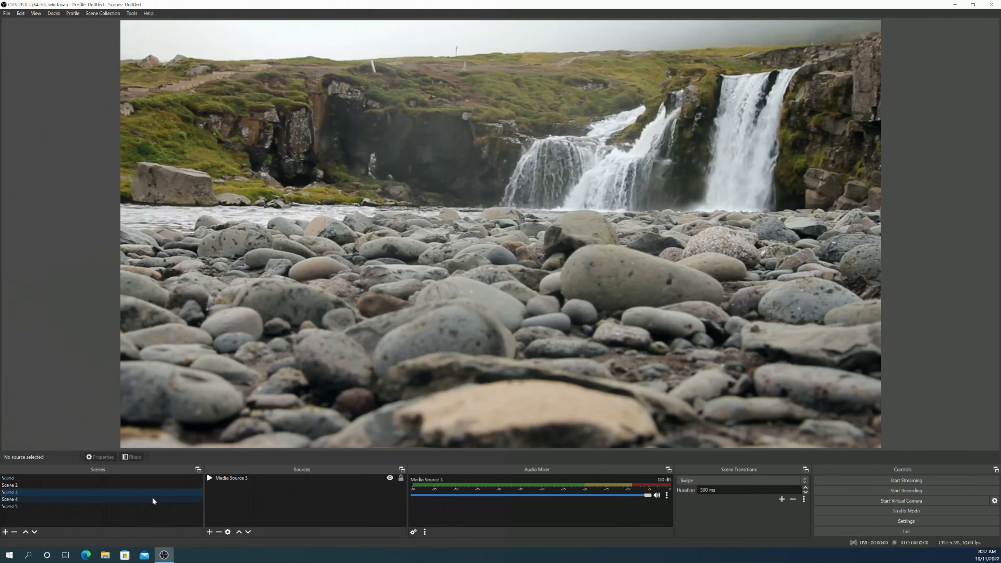
pyautogui.click(153, 500)
pyautogui.click(153, 492)
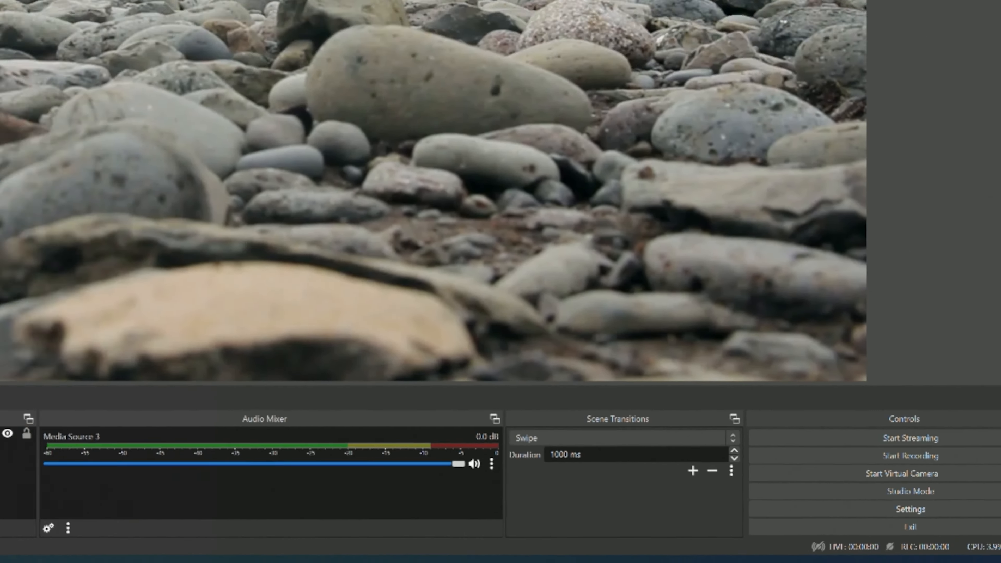
# - Preview the 1000 ms Swipe by switching to Scene 4 and back to Scene 3
pyautogui.click(128, 496)
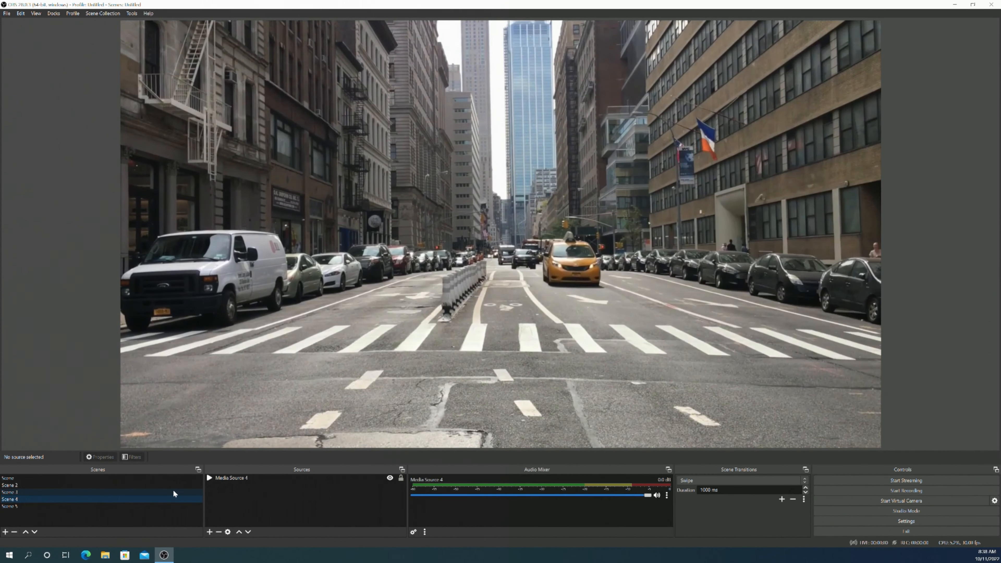
pyautogui.click(174, 492)
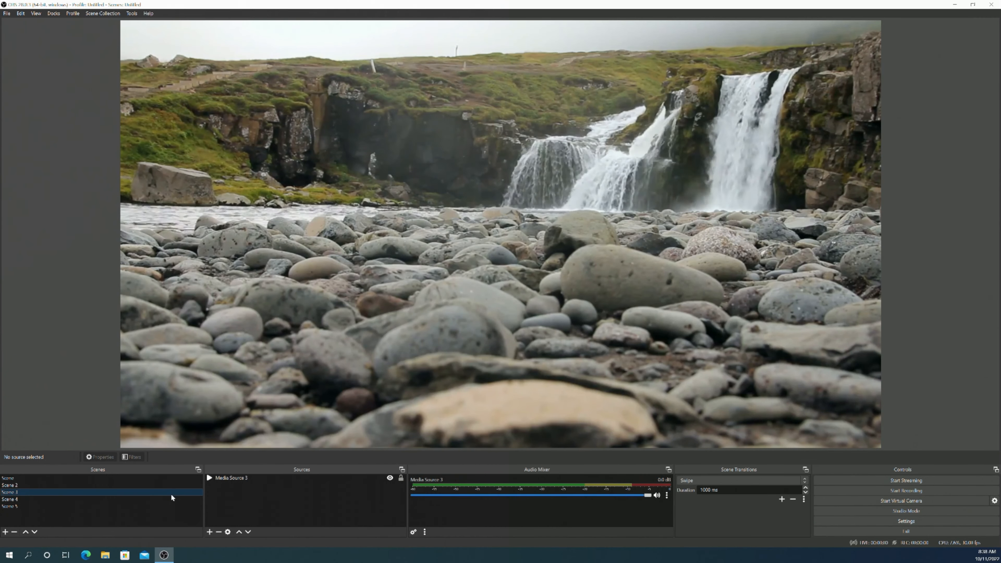
# - Test the 1000 ms Swipe again by switching to Scene 4, back to Scene 3, and to Scene 4
pyautogui.click(171, 498)
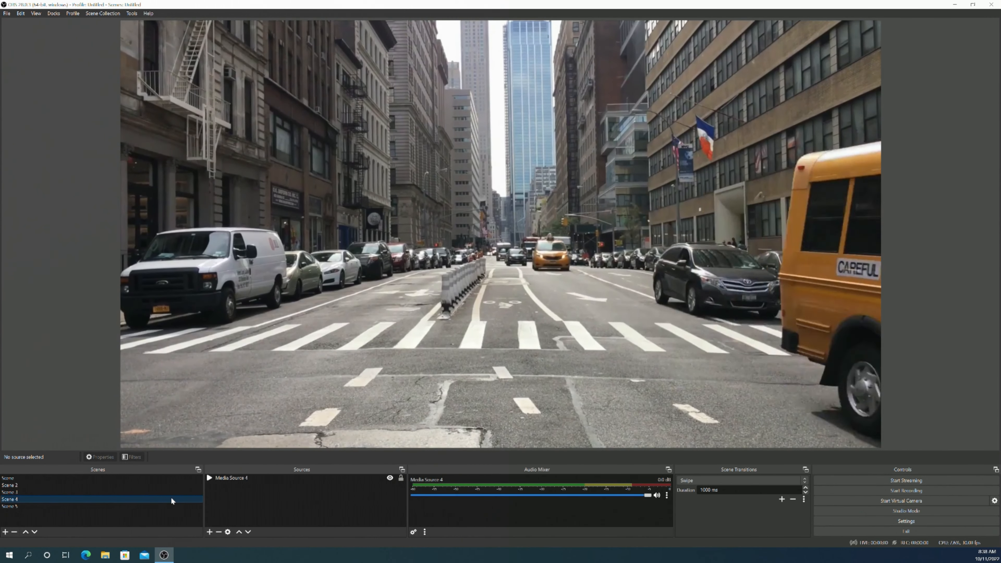
pyautogui.click(173, 492)
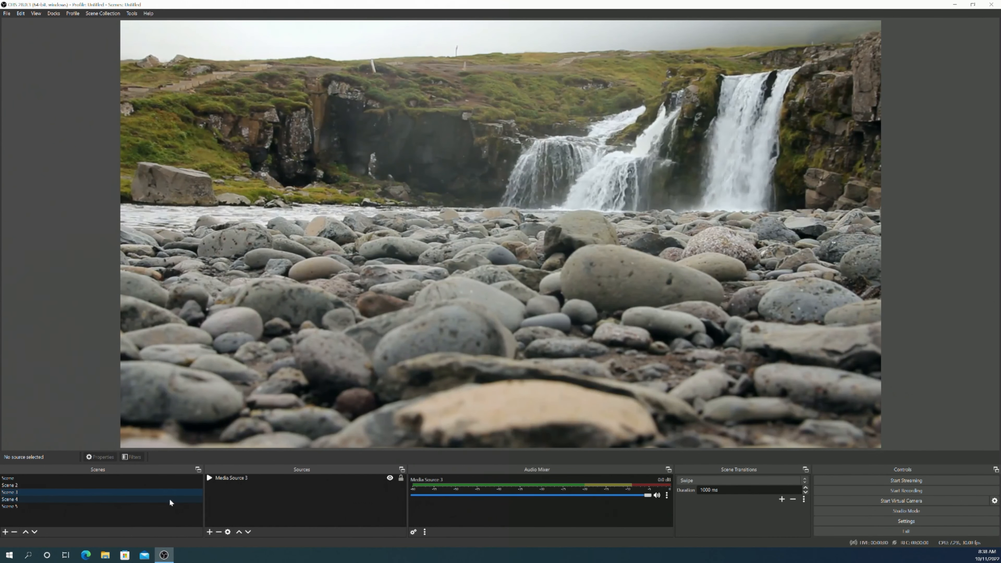
pyautogui.click(170, 500)
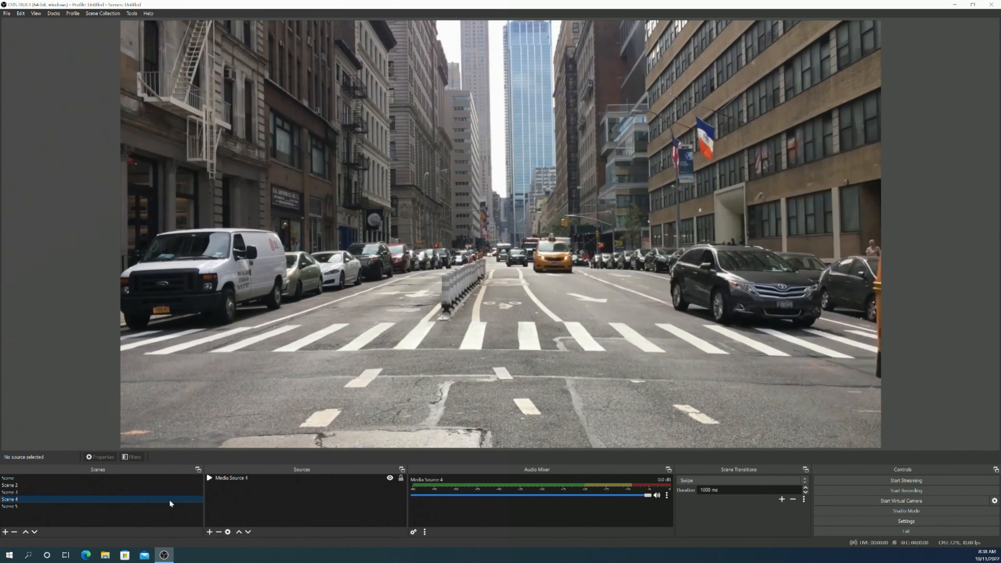
# - Set the Swipe duration to 300 ms and its direction to Up, trying Right first, and accept the properties
pyautogui.moveTo(724, 490); pyautogui.dragTo(671, 484)
pyautogui.write('300')
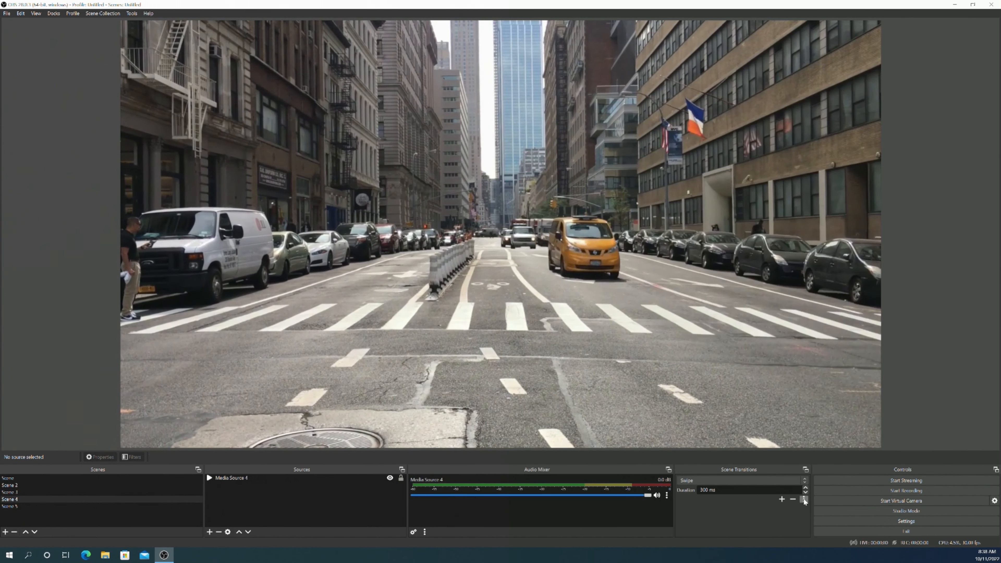
pyautogui.click(804, 500)
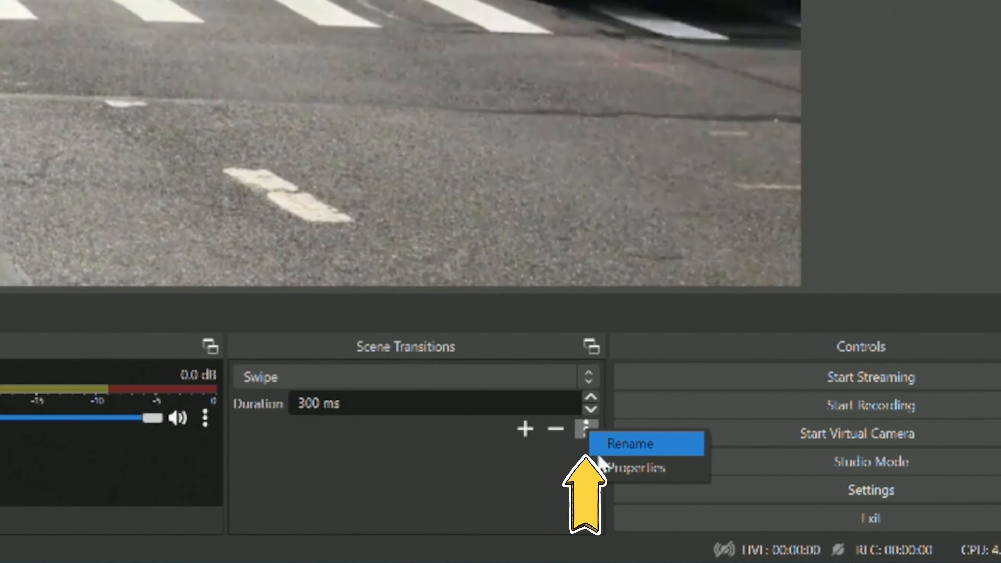
pyautogui.click(607, 467)
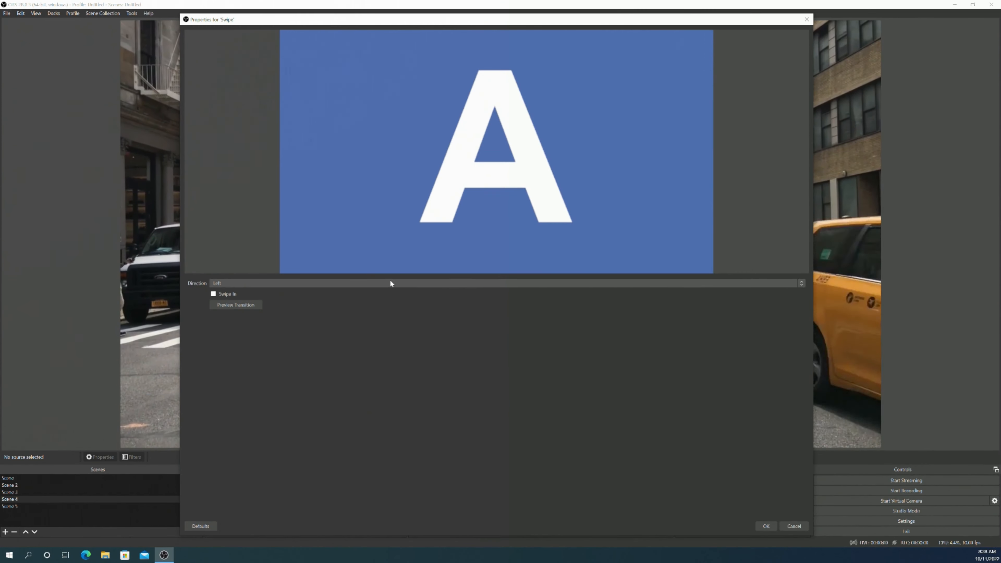
pyautogui.click(391, 283)
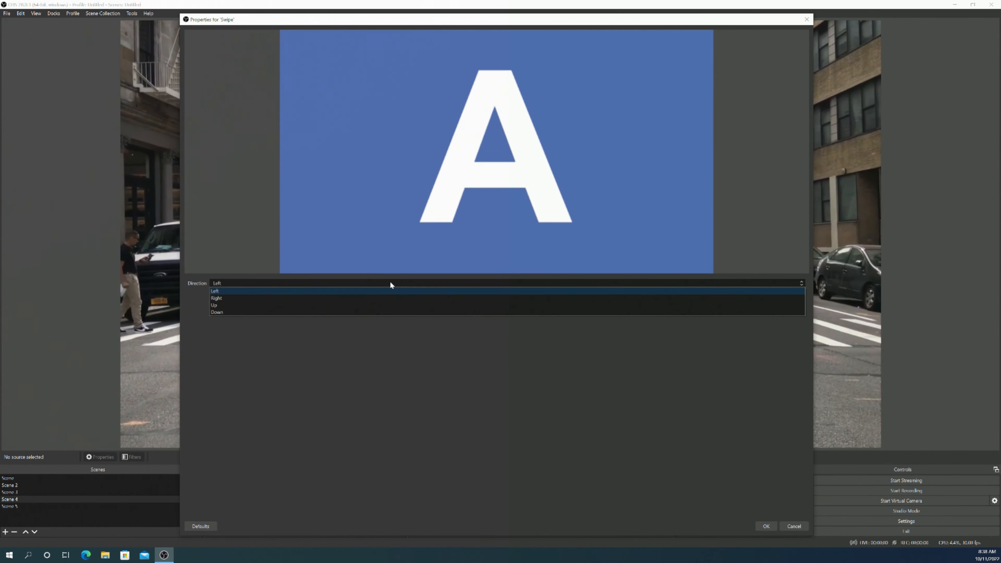
pyautogui.click(386, 299)
pyautogui.click(517, 283)
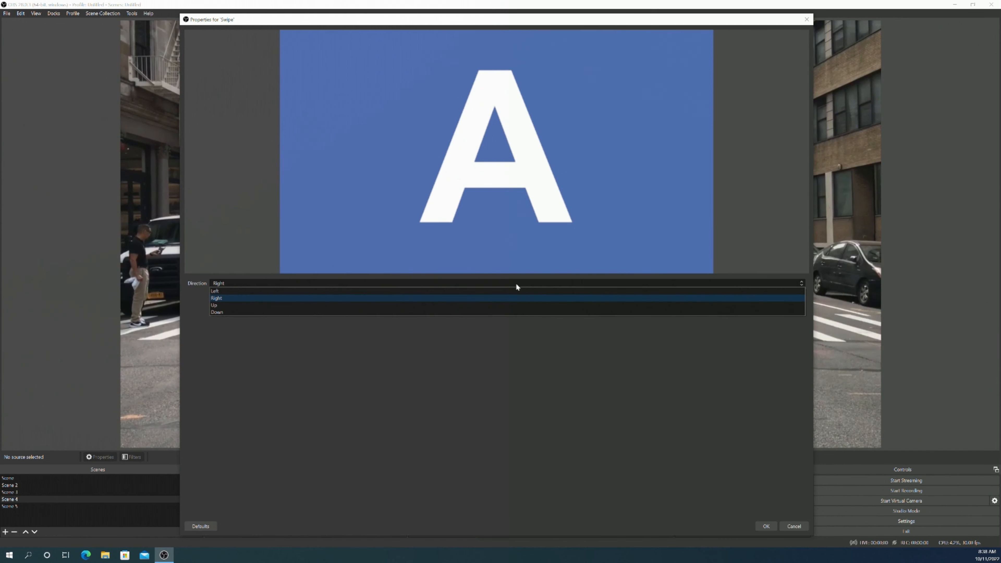
pyautogui.click(511, 305)
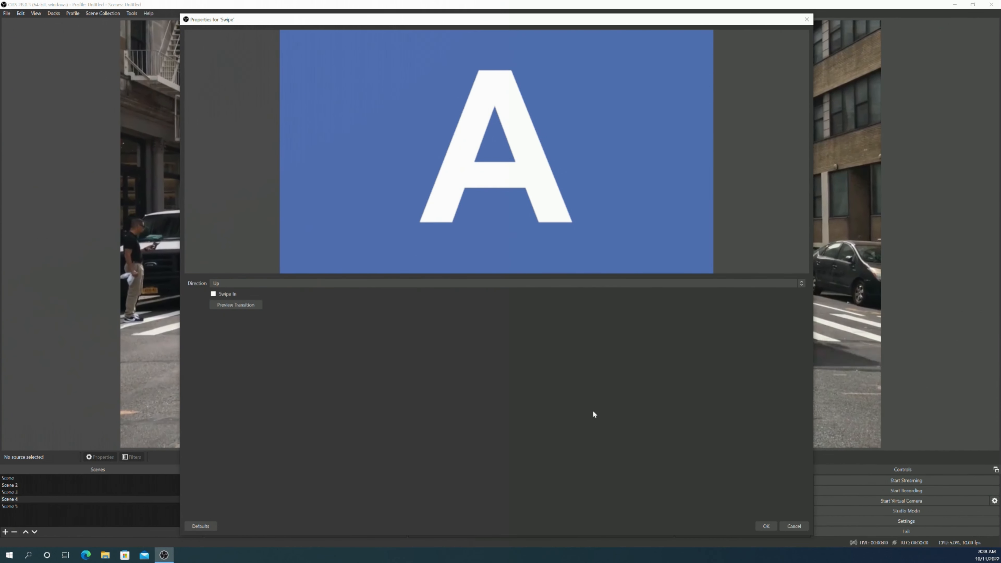
pyautogui.click(758, 527)
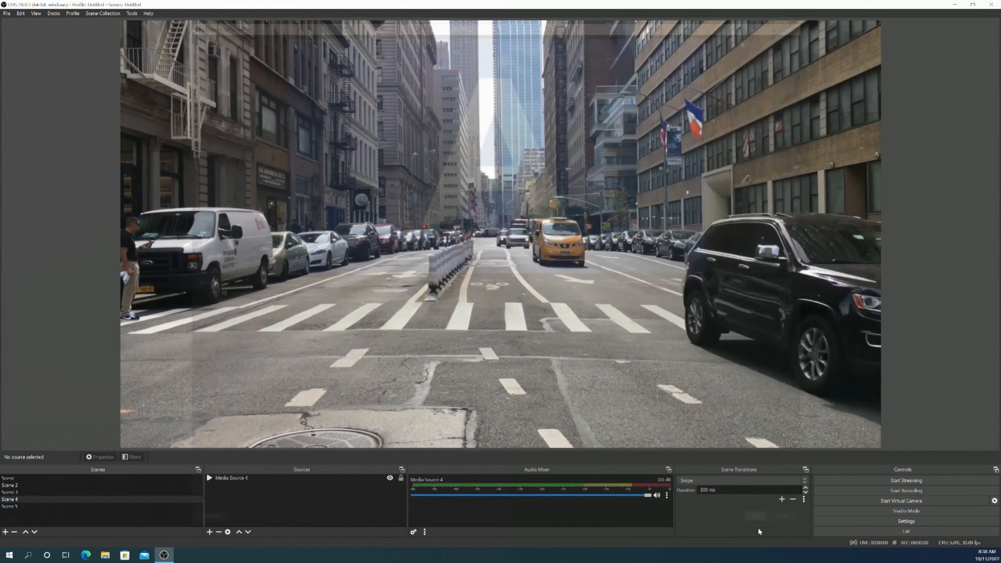
# - Test the upward Swipe by switching to Scene 3, Scene 4 and back to Scene 3
pyautogui.click(111, 492)
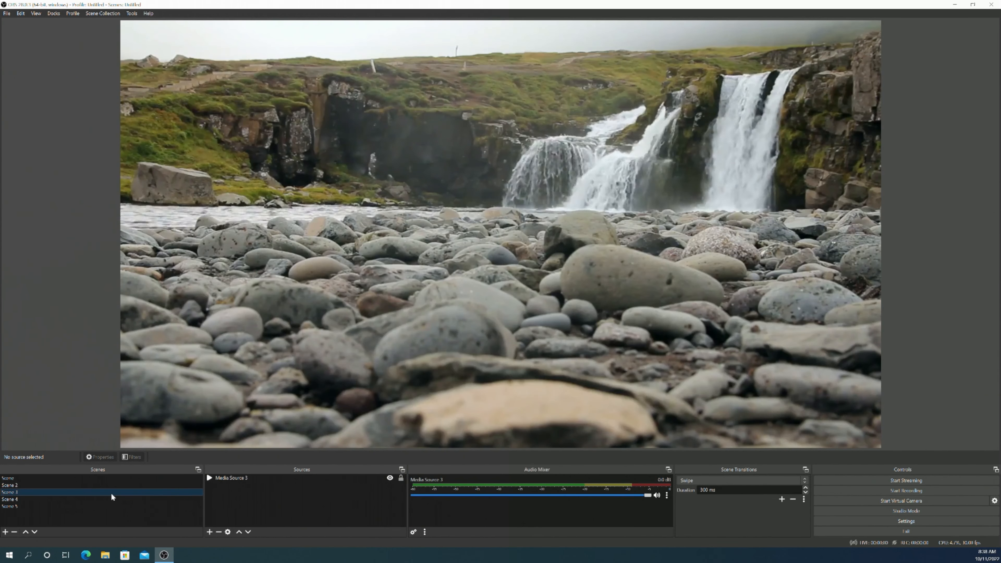
pyautogui.click(111, 498)
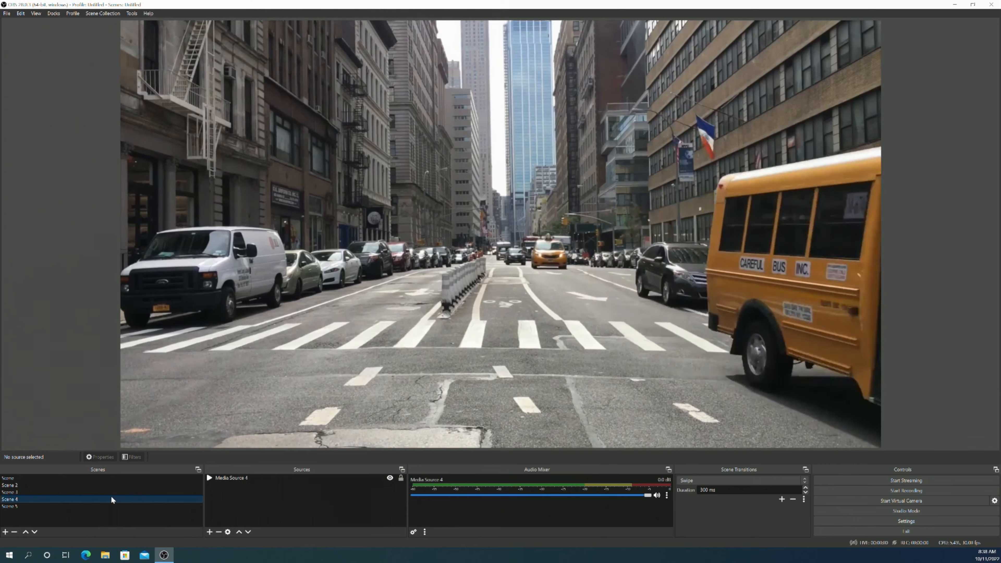
pyautogui.click(112, 493)
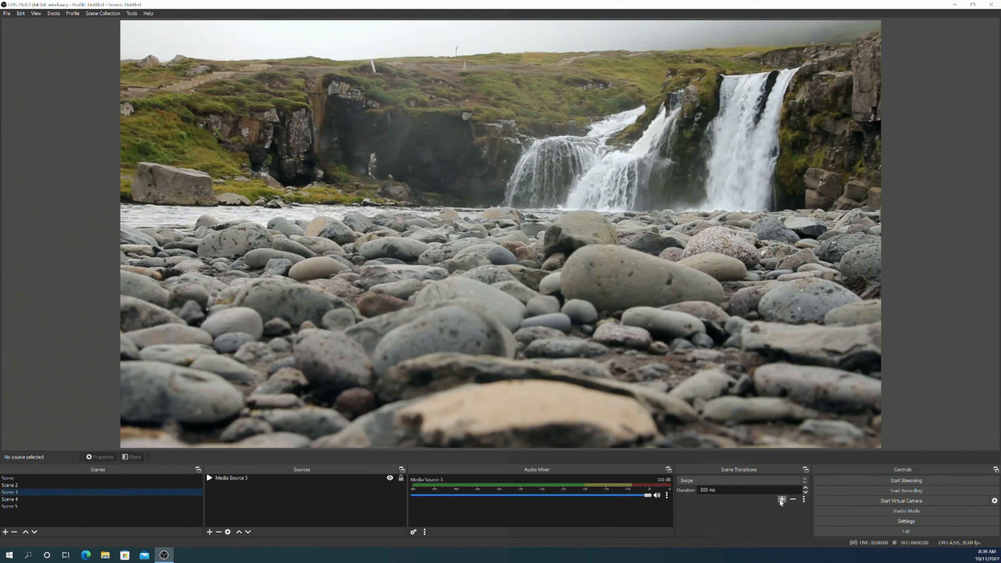
# - Add a Fade to Color transition, keeping its default name
pyautogui.click(778, 499)
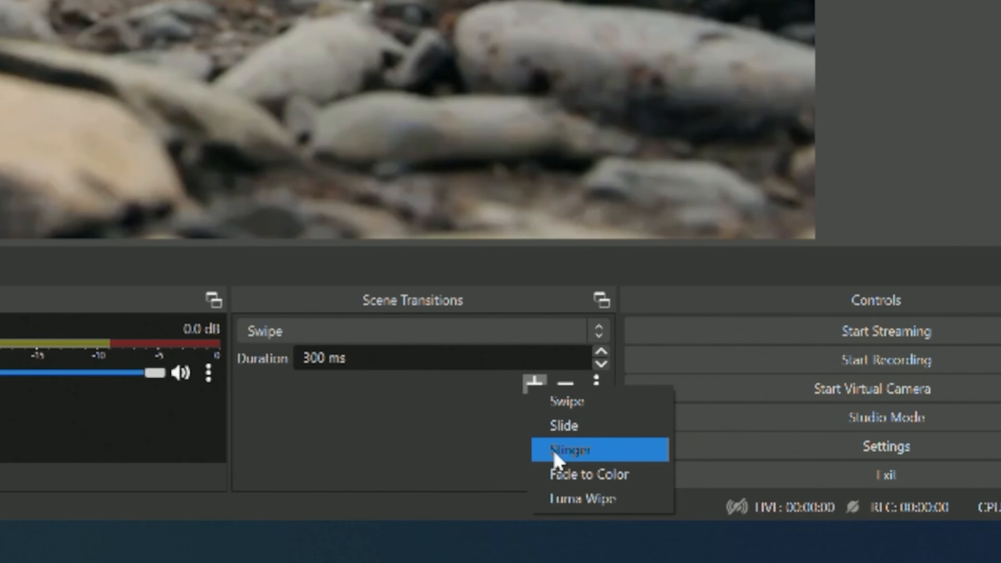
pyautogui.click(571, 475)
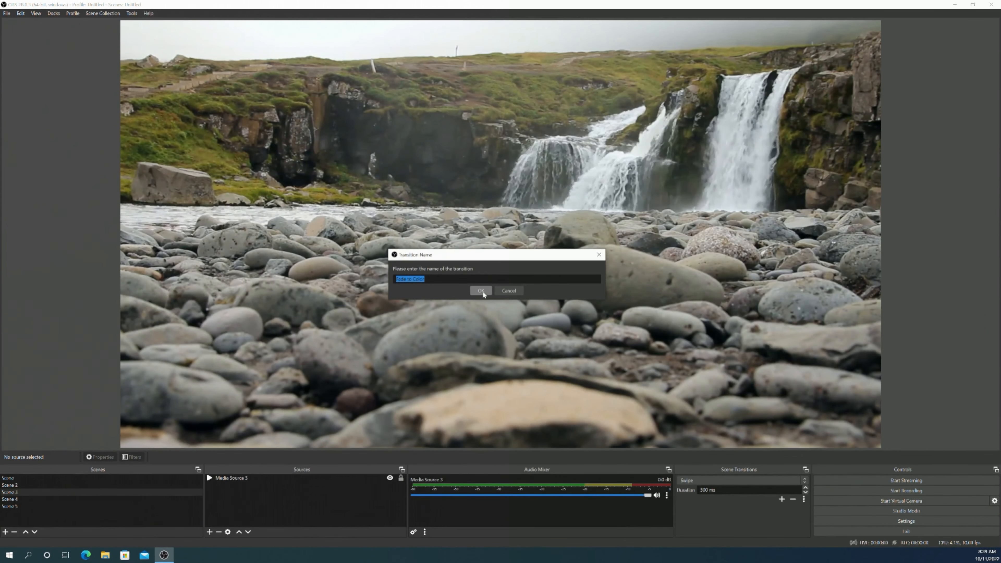
pyautogui.click(482, 292)
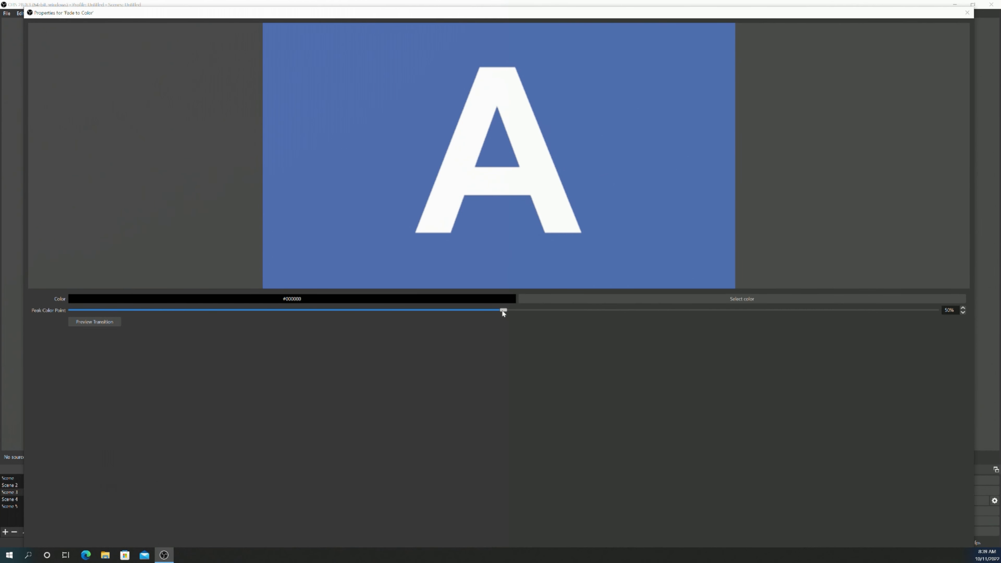
# - Preview the Fade to Color transition four times with the default black color
pyautogui.click(94, 321)
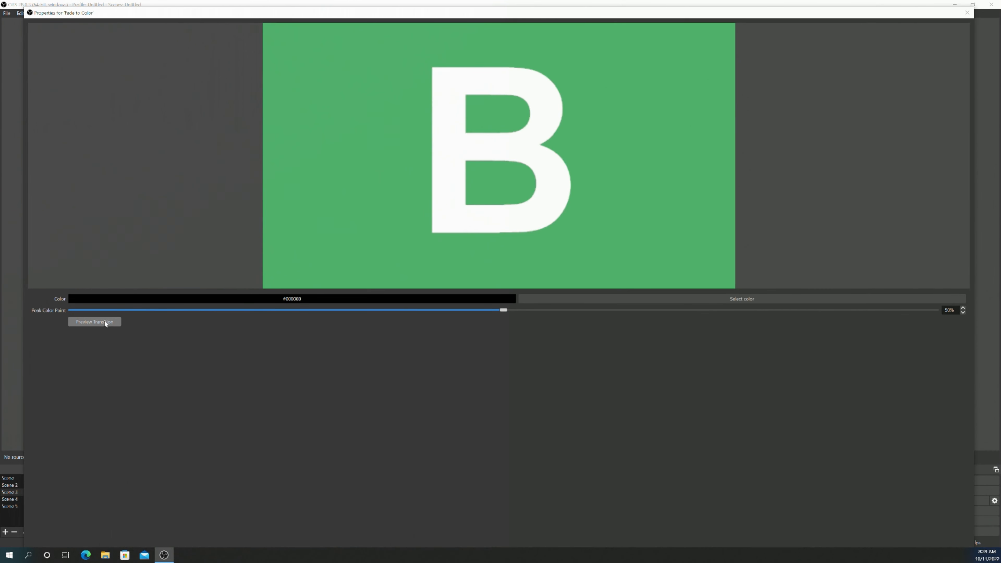
pyautogui.click(95, 322)
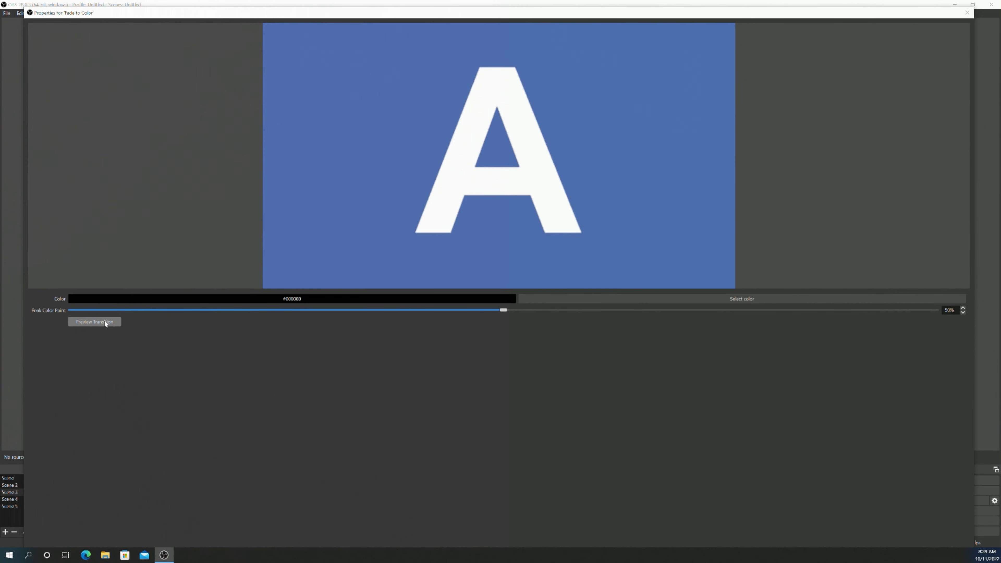
pyautogui.click(105, 323)
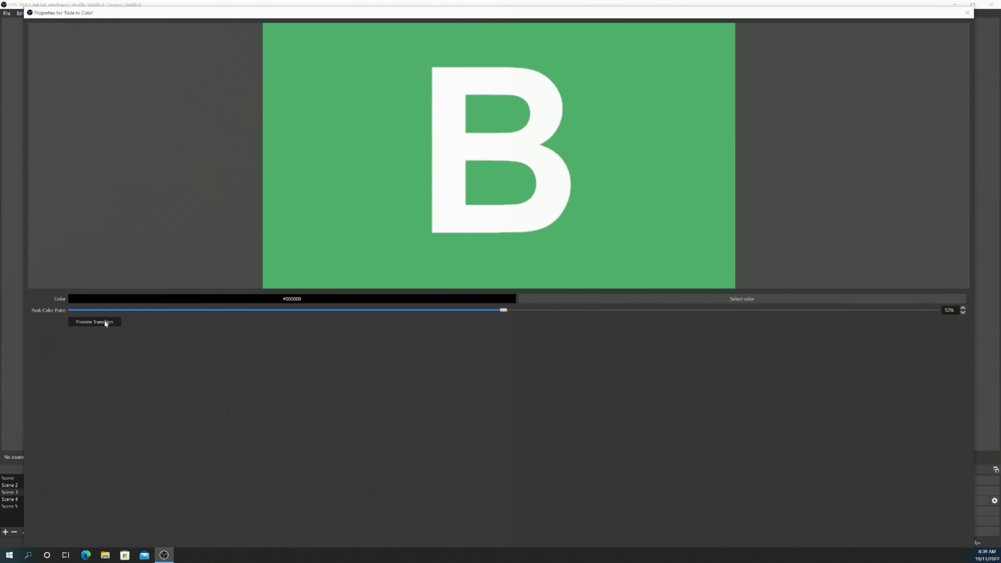
pyautogui.click(106, 323)
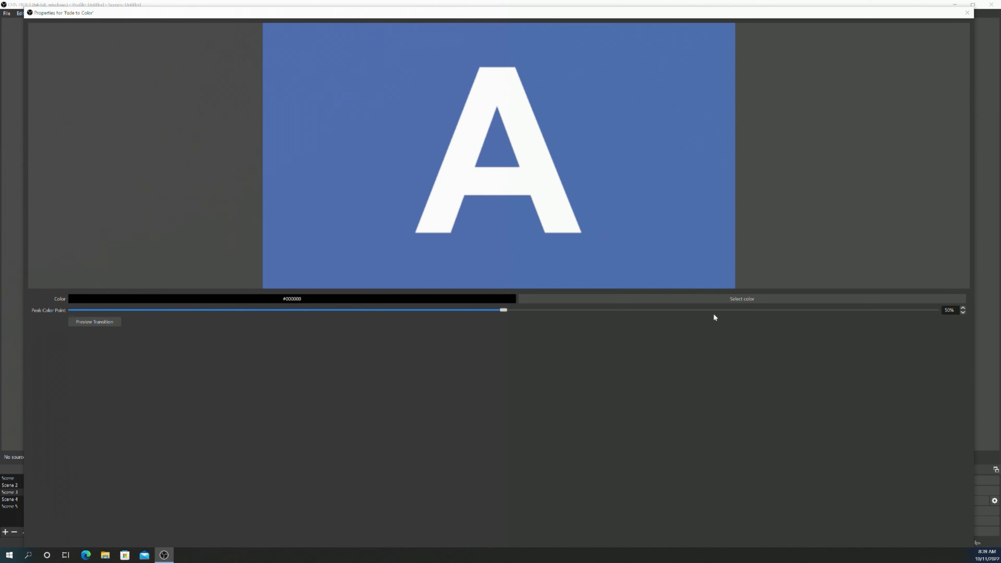
# - Set the Fade to Color color to light blue #21daff, preview the transition, and accept the properties
pyautogui.click(719, 299)
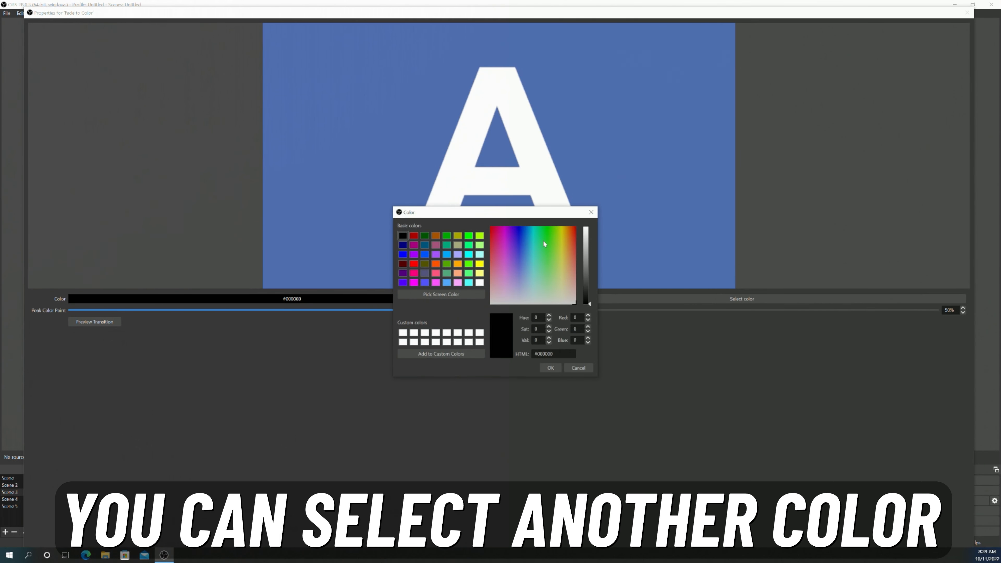
pyautogui.click(531, 237)
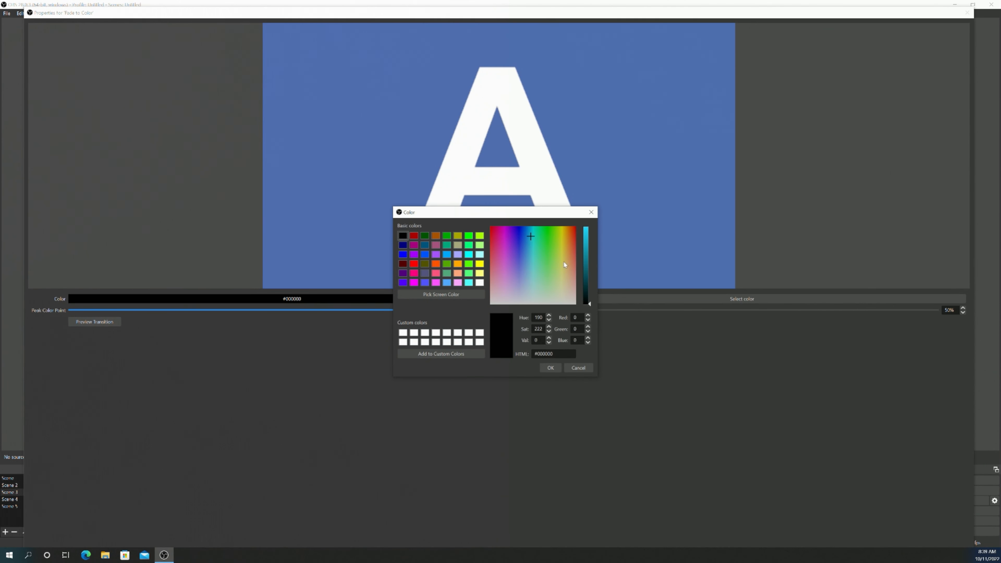
pyautogui.moveTo(586, 266); pyautogui.dragTo(588, 226)
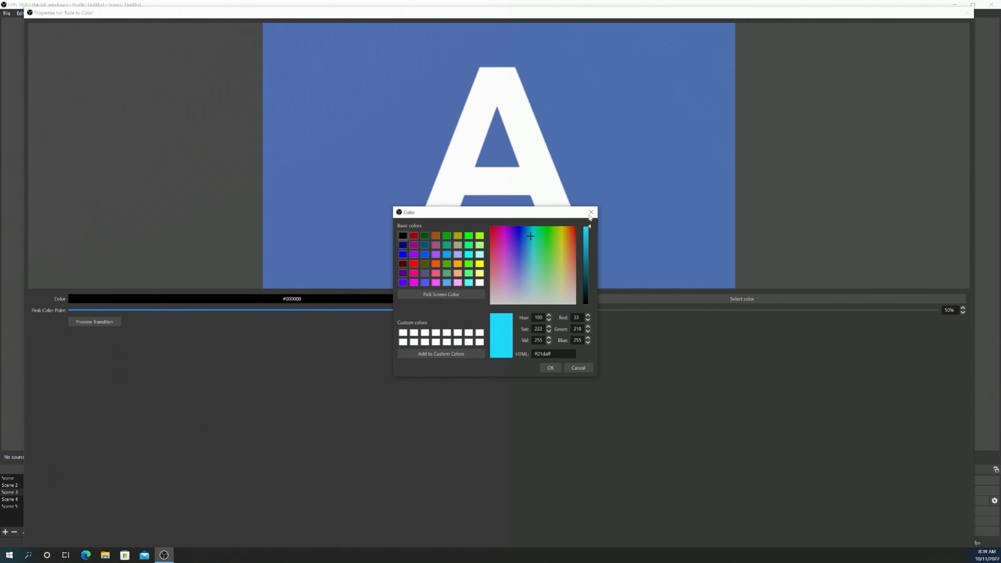
pyautogui.click(551, 368)
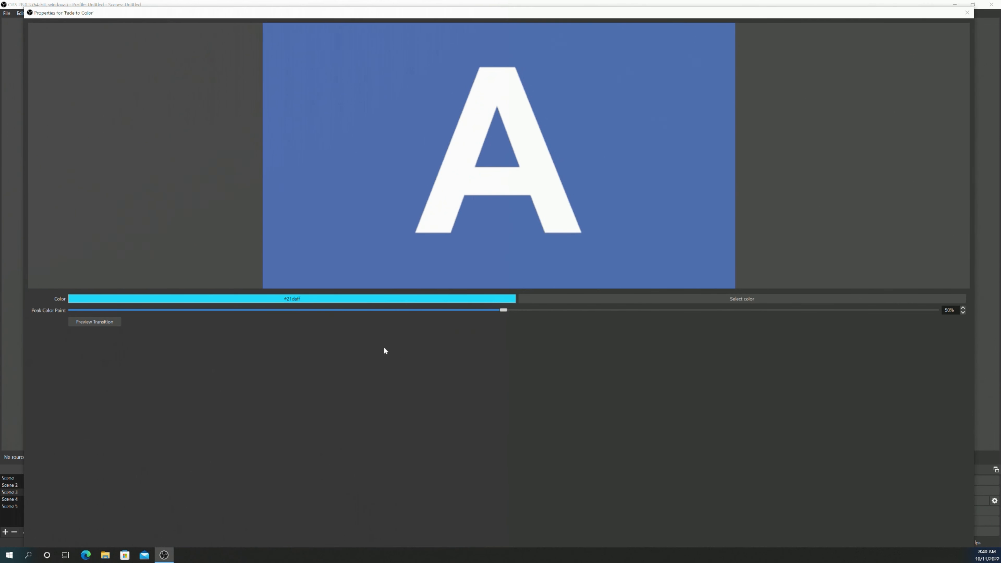
pyautogui.click(115, 322)
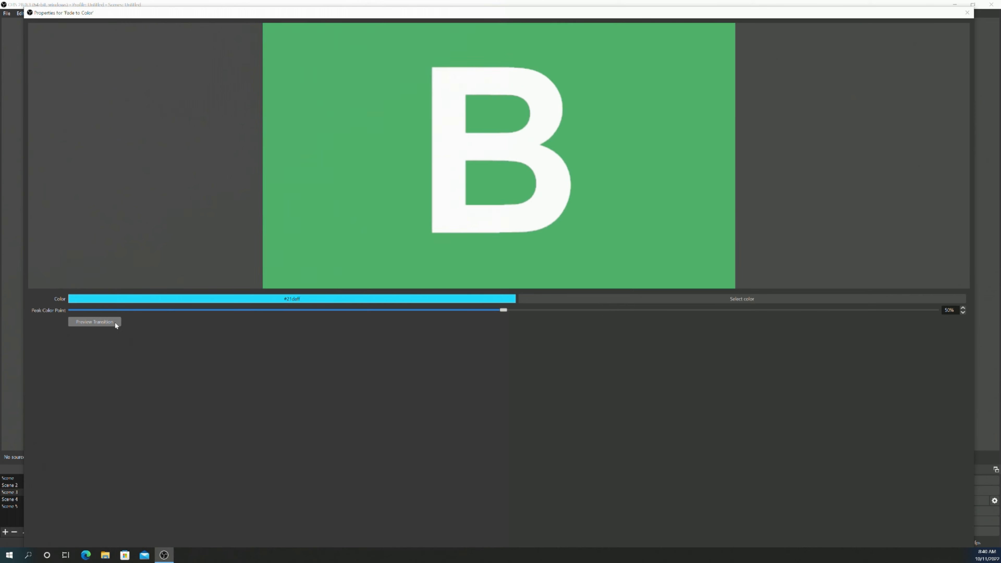
pyautogui.moveTo(670, 7); pyautogui.dragTo(653, 88)
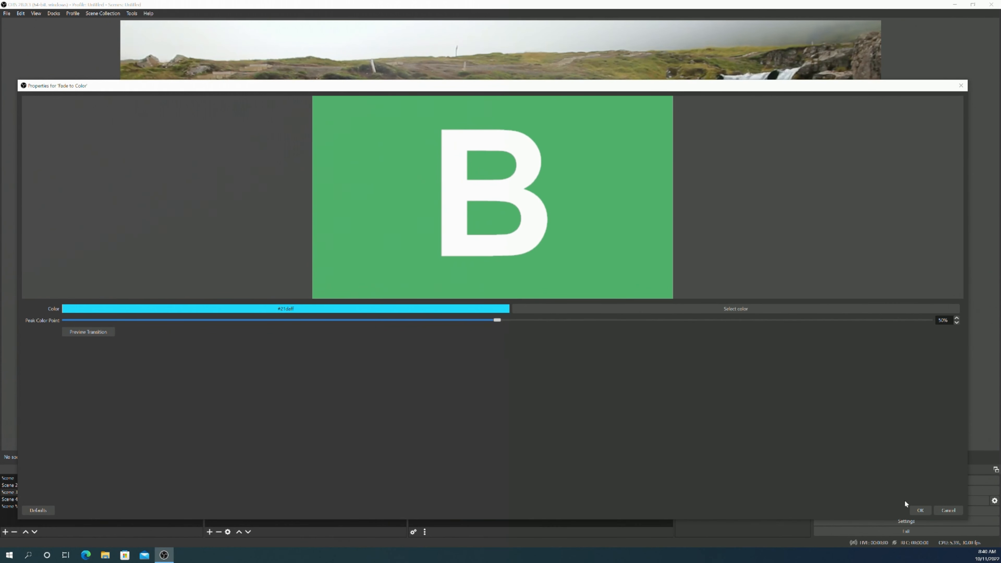
pyautogui.click(920, 510)
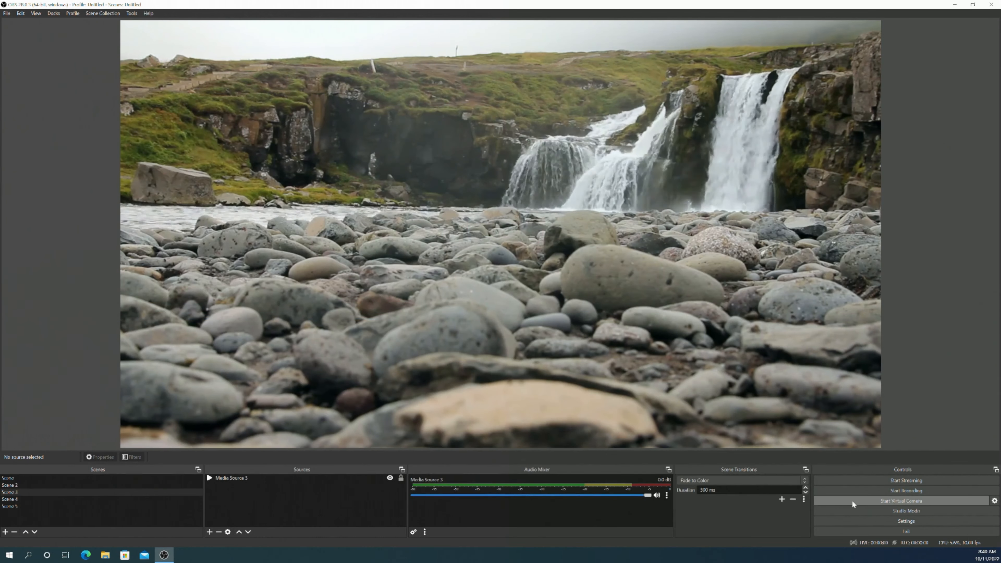
# - Test Fade to Color at the 300 ms duration by switching to Scene 4 and back to Scene 3
pyautogui.click(100, 499)
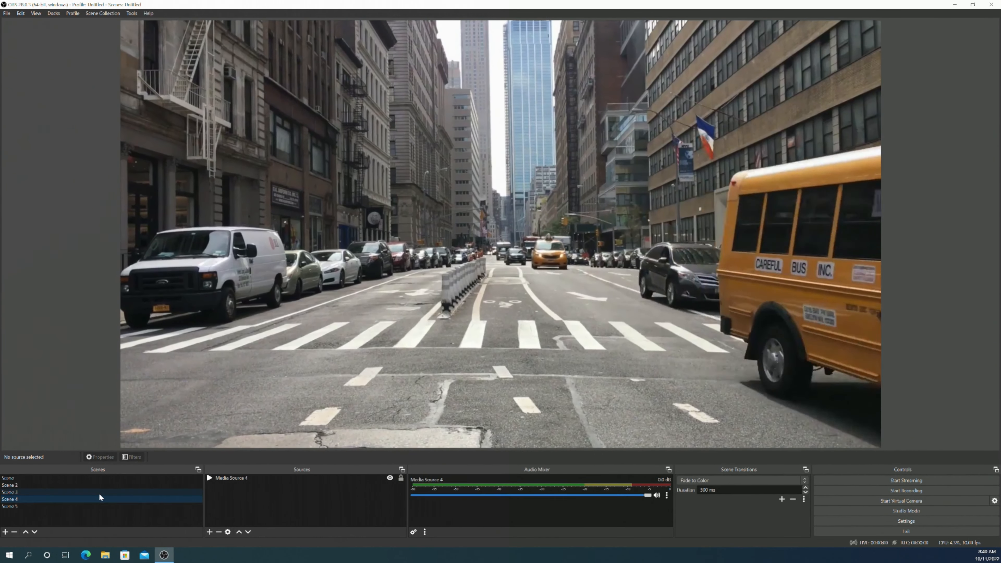
pyautogui.click(99, 492)
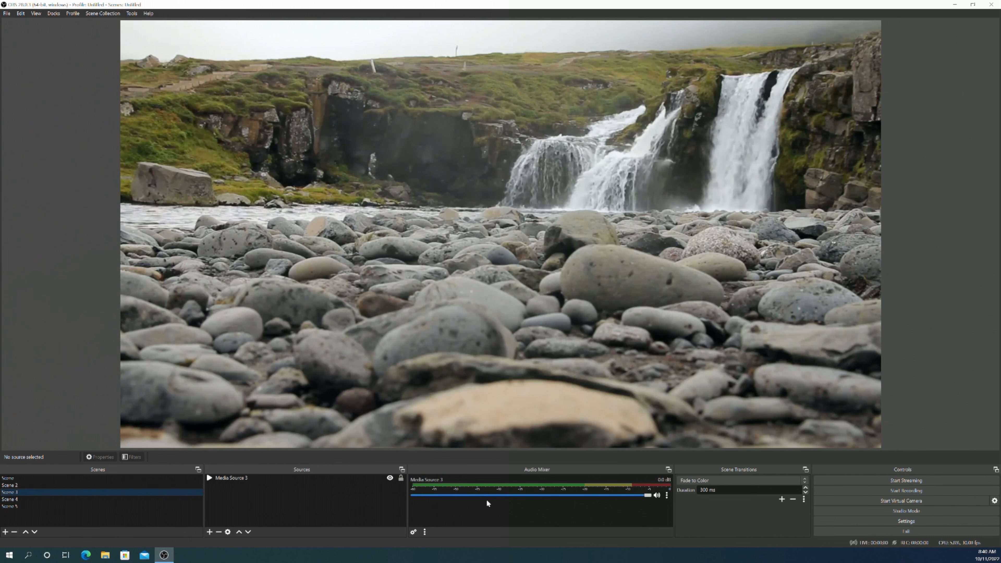
# - Set the Fade to Color duration to 1000 ms and test it by switching to Scene 4, Scene 3, Scene 2 and Scene 4
pyautogui.moveTo(720, 489); pyautogui.dragTo(678, 484)
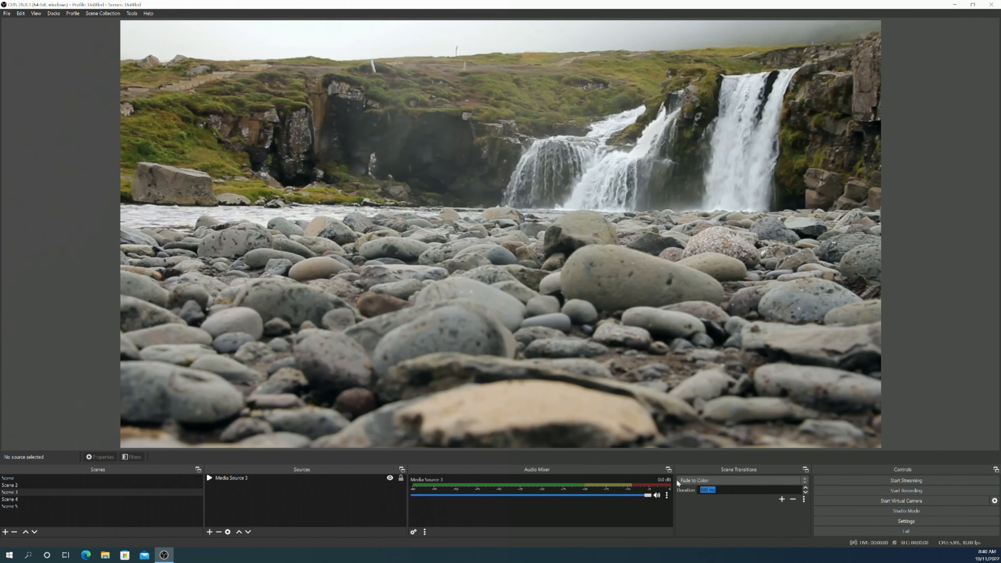
pyautogui.write('10')
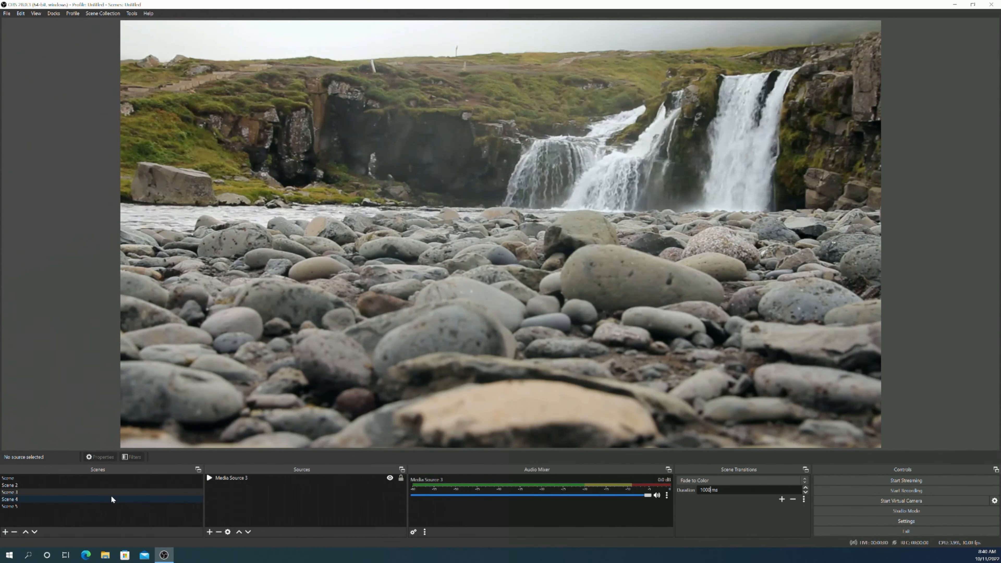
pyautogui.click(112, 498)
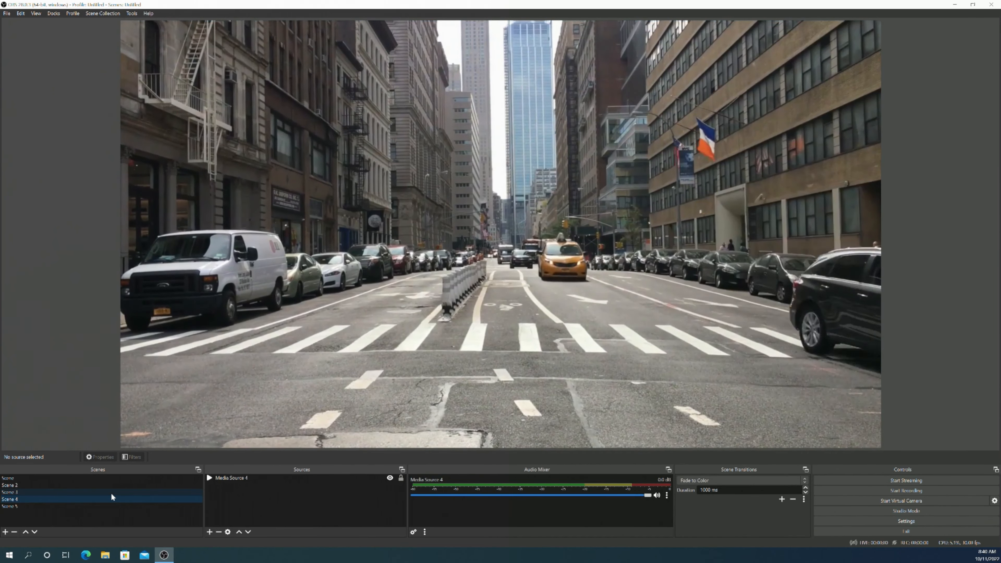
pyautogui.click(111, 493)
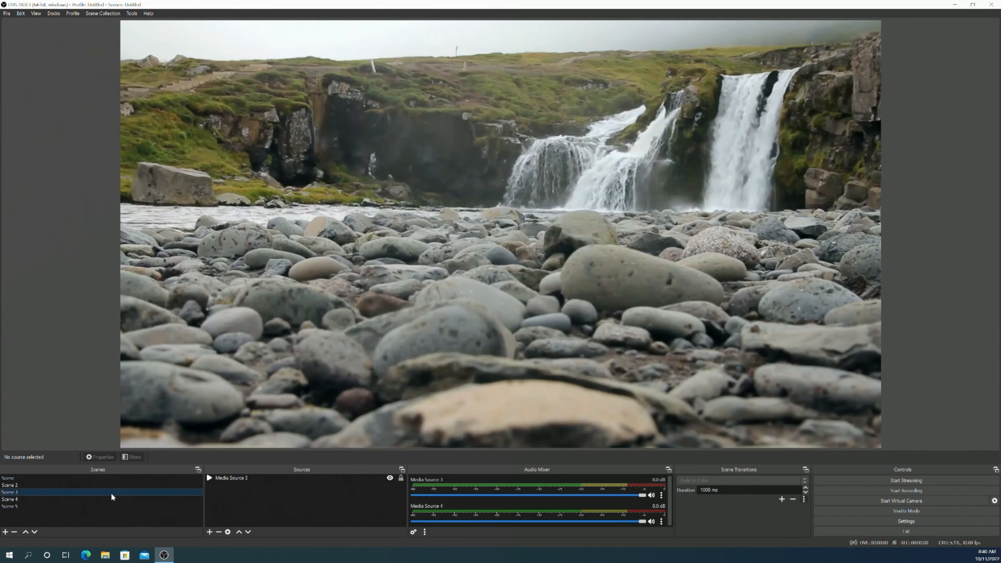
pyautogui.click(115, 486)
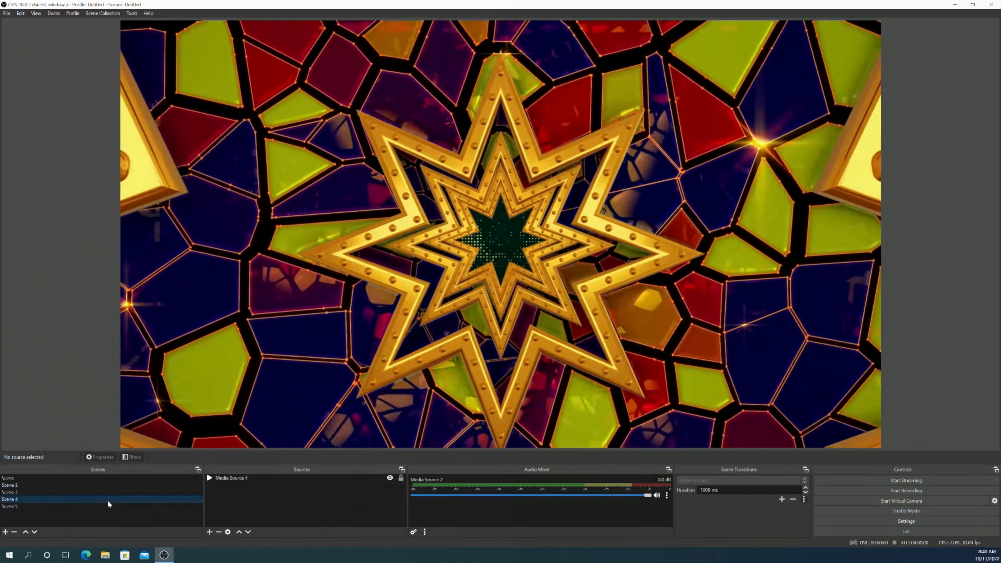
pyautogui.click(107, 500)
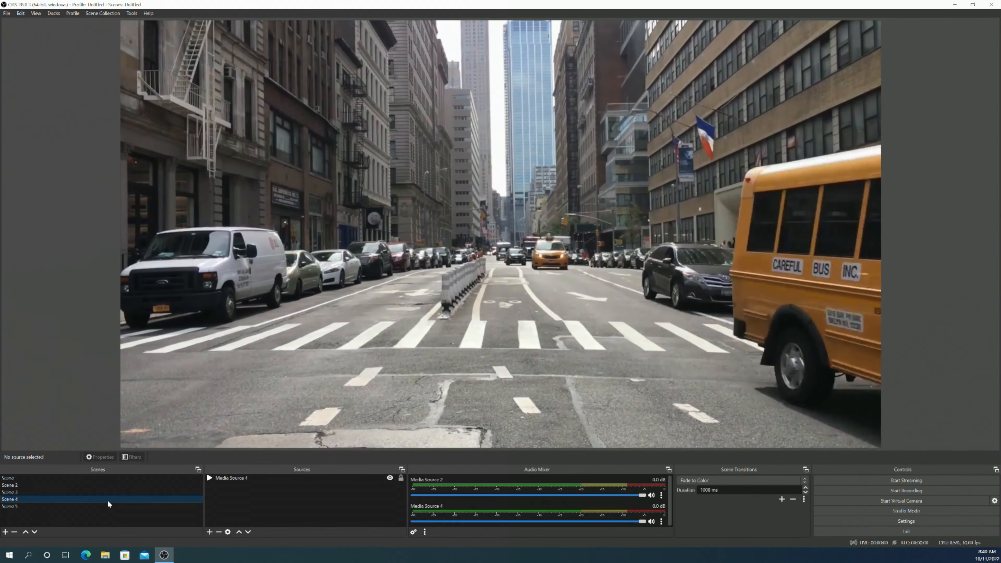
# - Test Fade to Color at 1000 ms by switching to Scene 5, Scene 4 and Scene 3
pyautogui.click(108, 507)
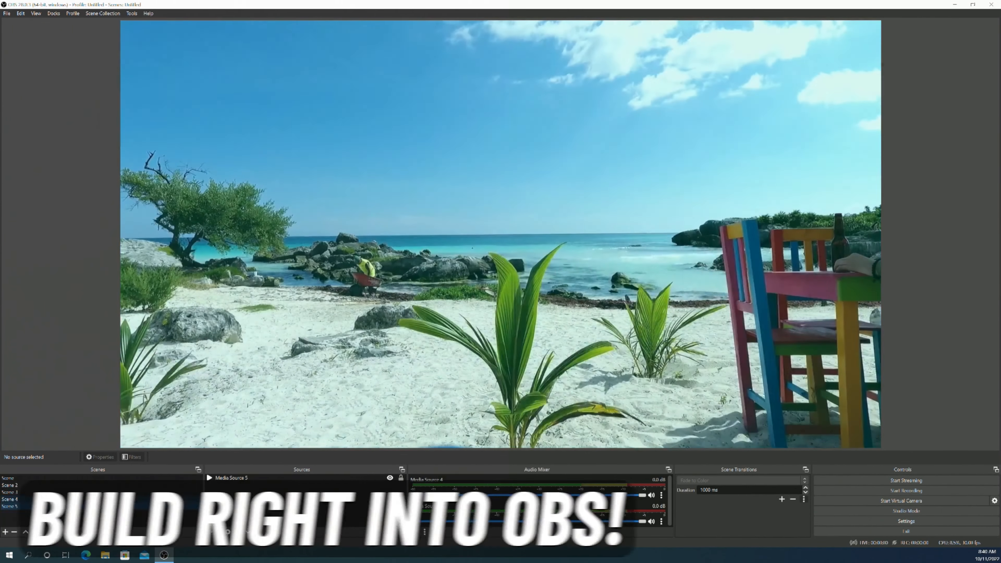
pyautogui.click(112, 498)
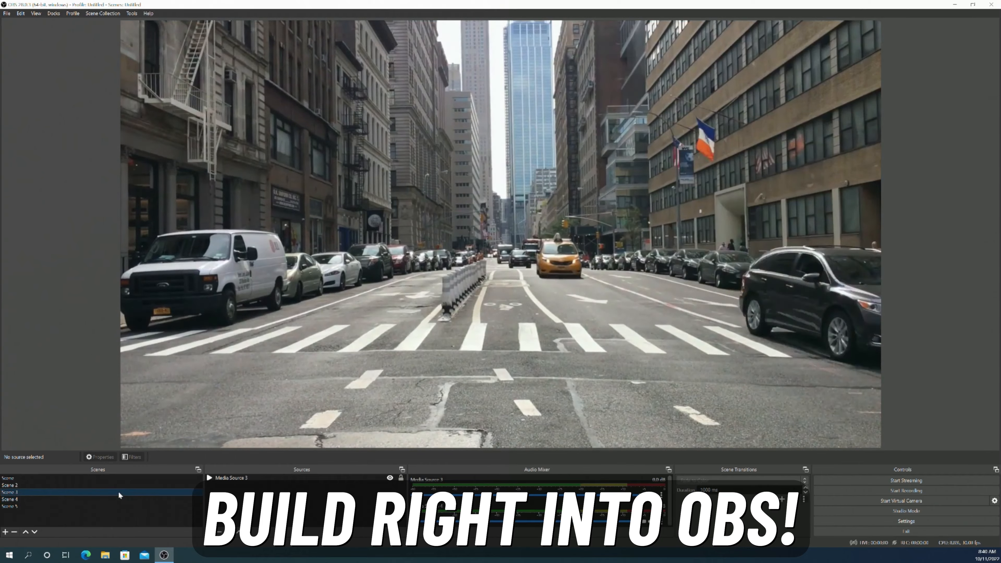
pyautogui.click(118, 492)
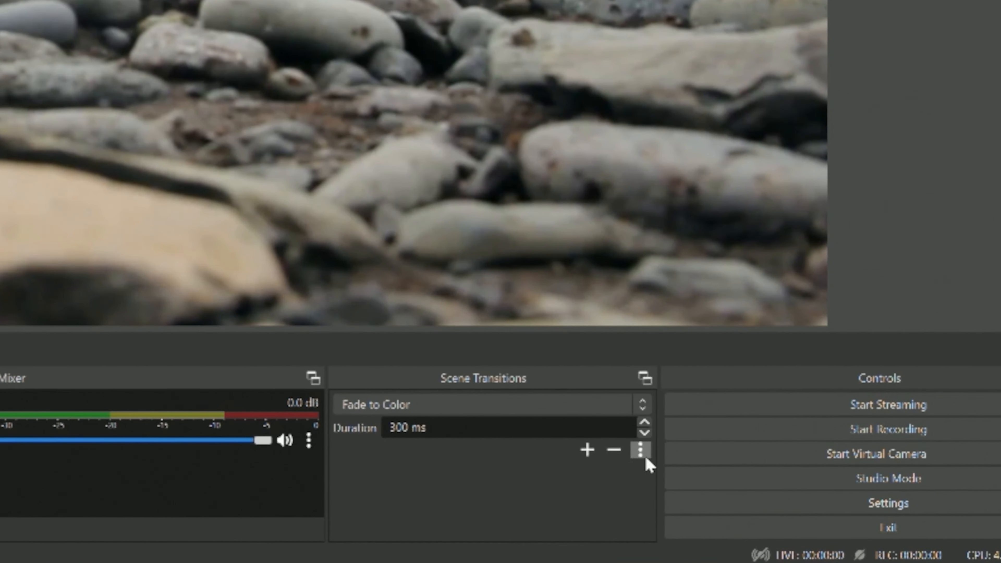
pyautogui.click(643, 454)
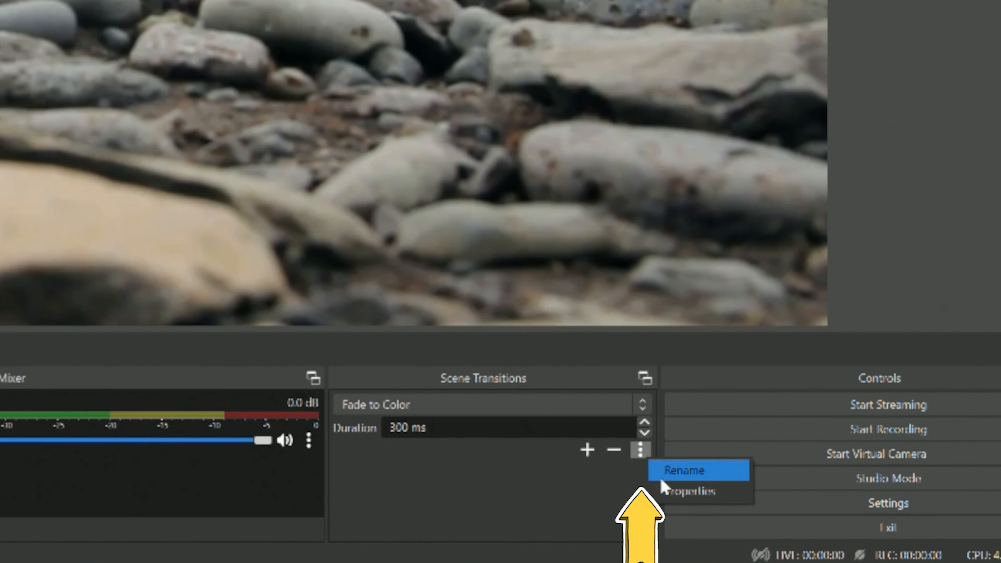
pyautogui.click(555, 513)
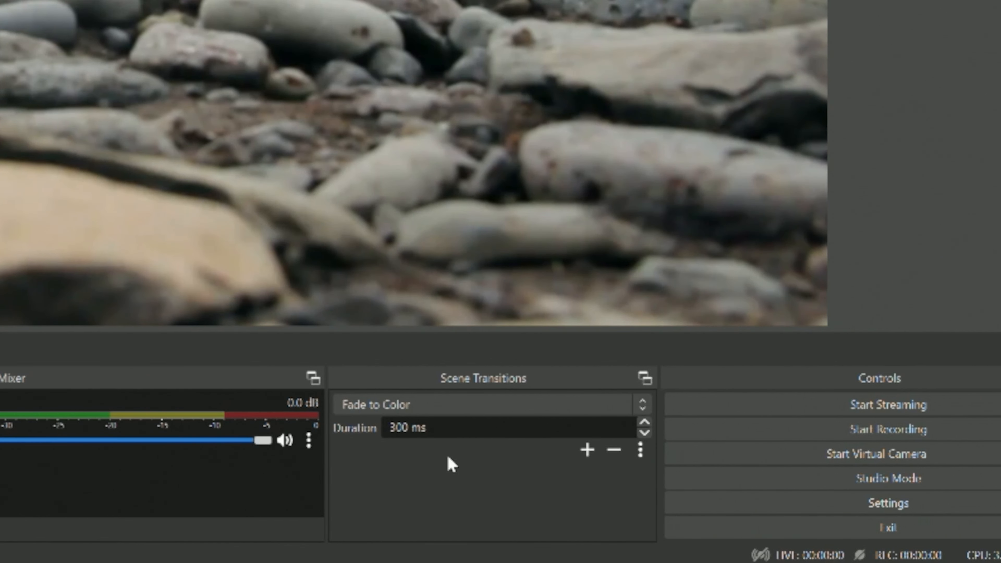
pyautogui.click(432, 408)
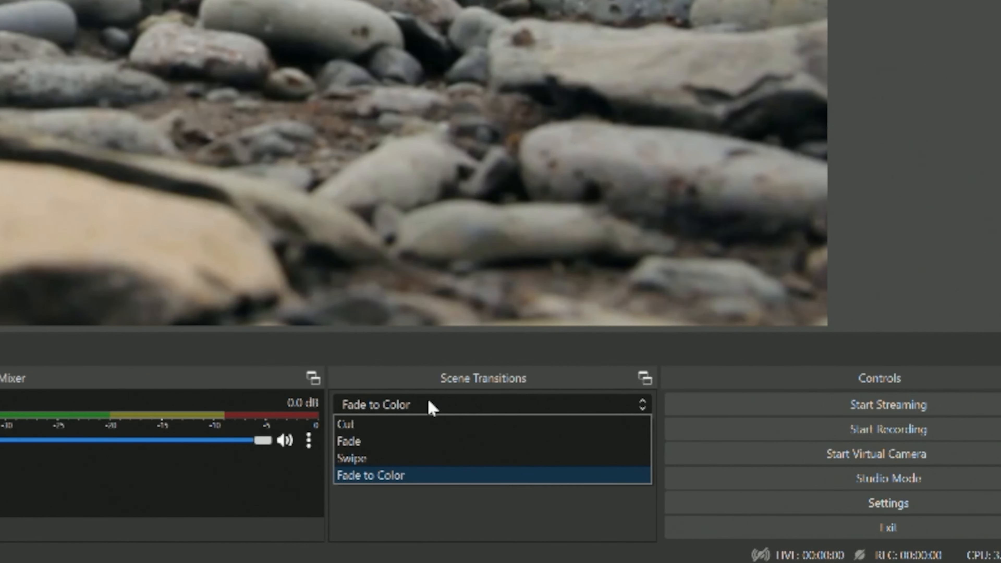
pyautogui.click(410, 513)
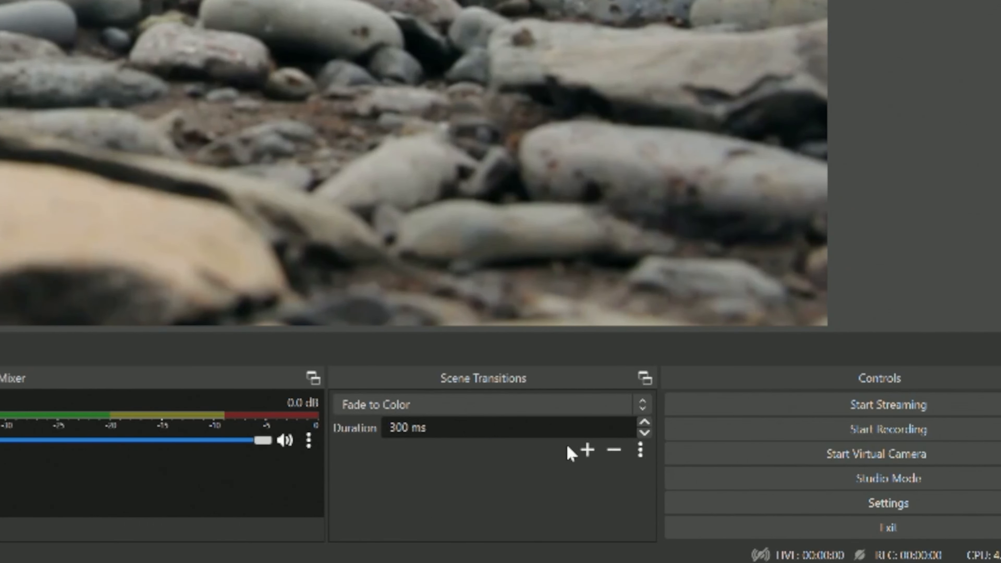
# - Add a second Fade to Color transition with the default name and properties, and test it by switching to Scene 4 and back to Scene 3
pyautogui.click(587, 450)
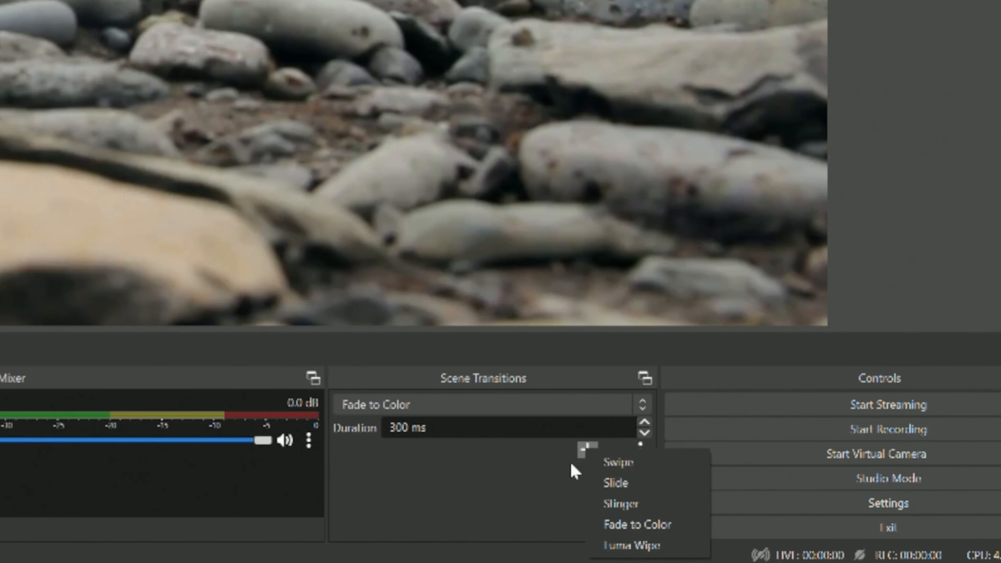
pyautogui.click(613, 526)
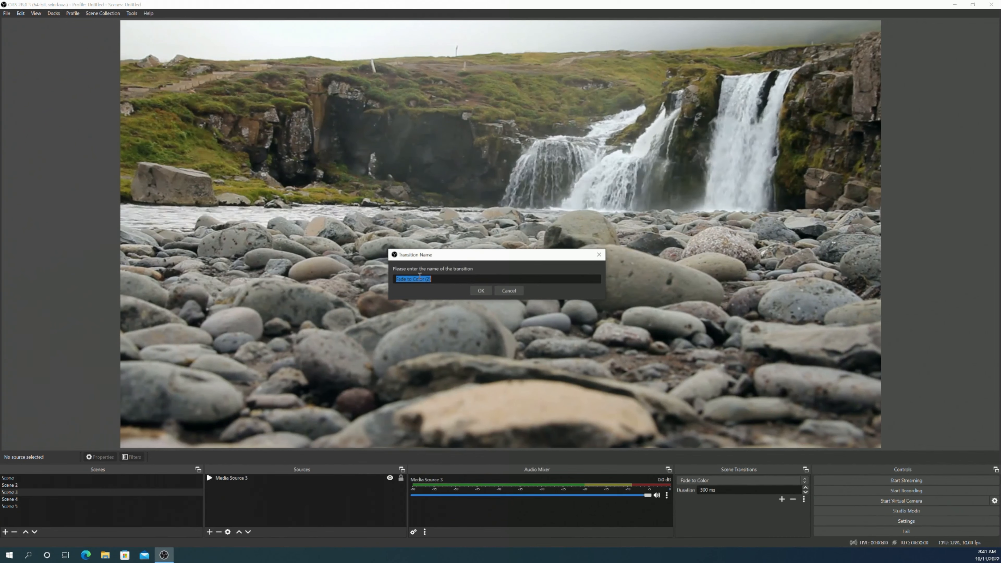
pyautogui.click(475, 293)
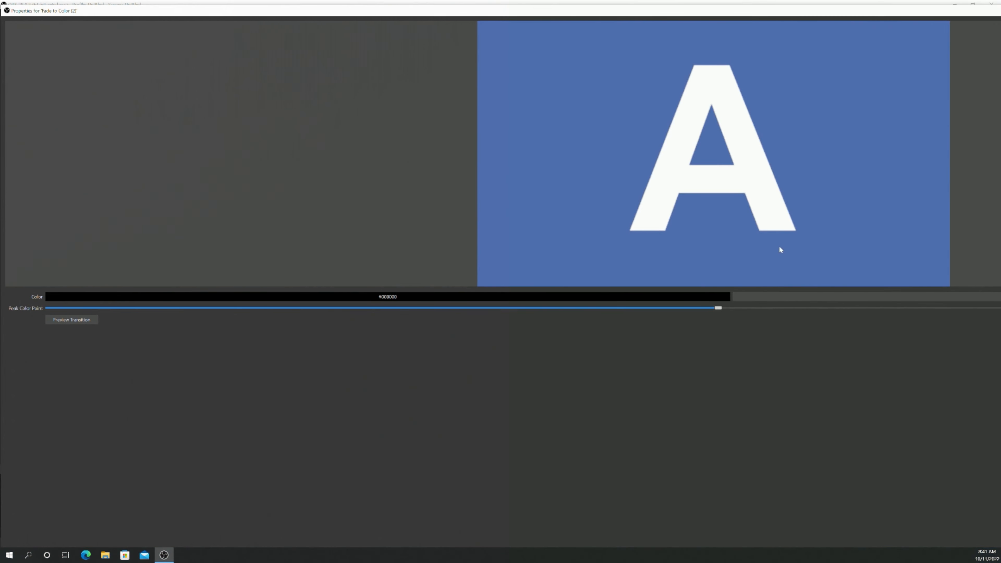
pyautogui.moveTo(744, 18); pyautogui.dragTo(724, 31)
pyautogui.click(831, 431)
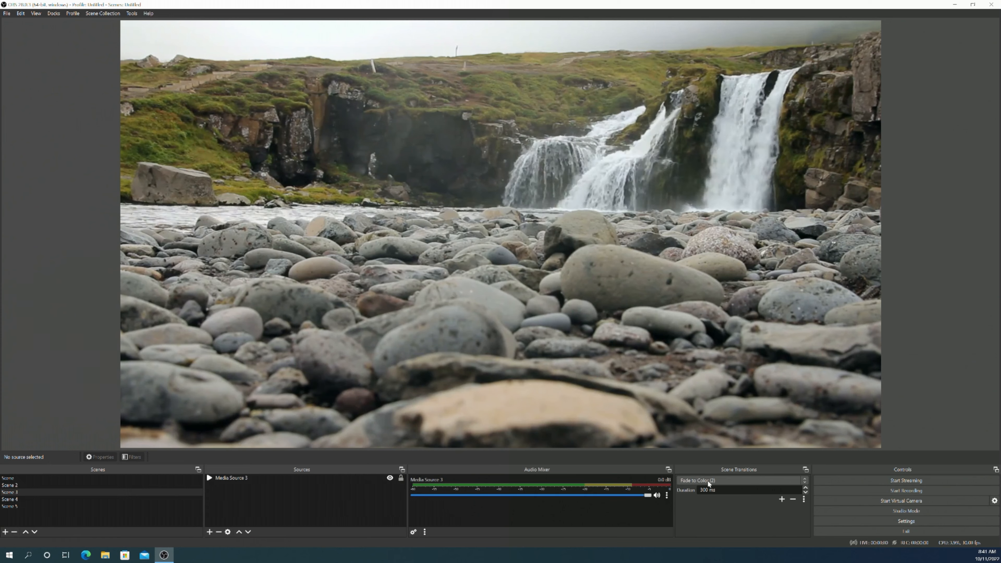
pyautogui.click(35, 499)
pyautogui.click(39, 491)
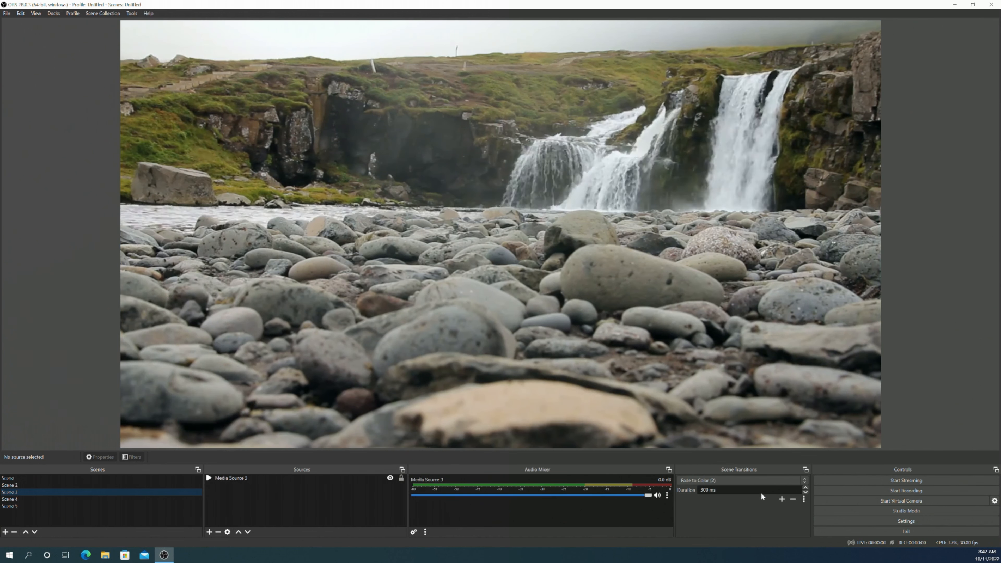
# - Add a Luma Wipe transition with the default name
pyautogui.click(781, 499)
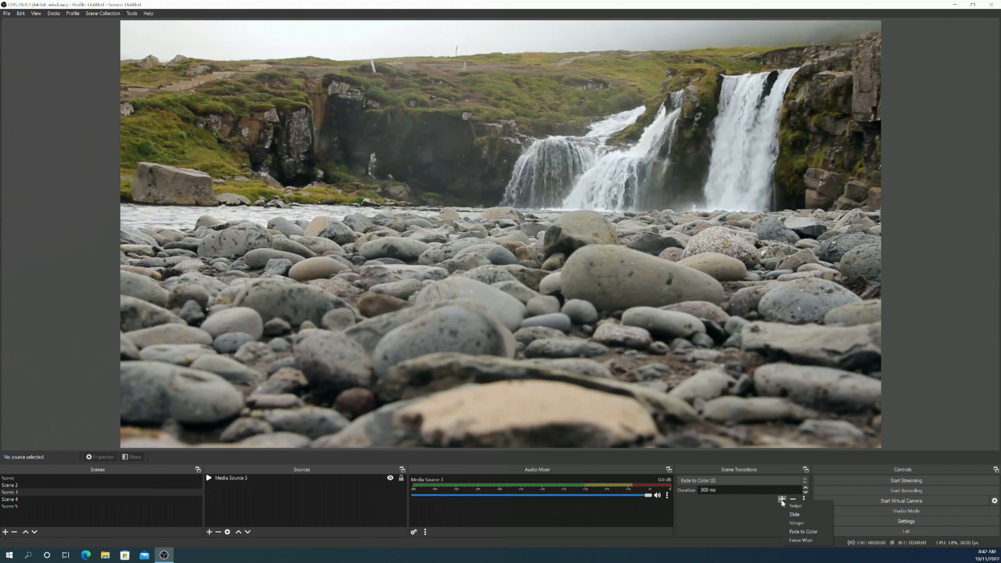
pyautogui.click(800, 541)
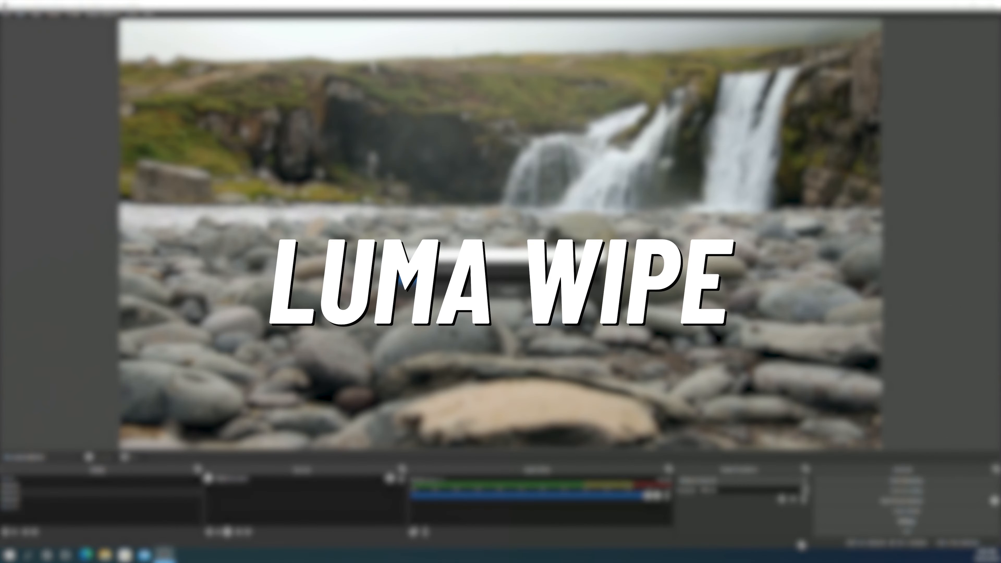
pyautogui.click(482, 291)
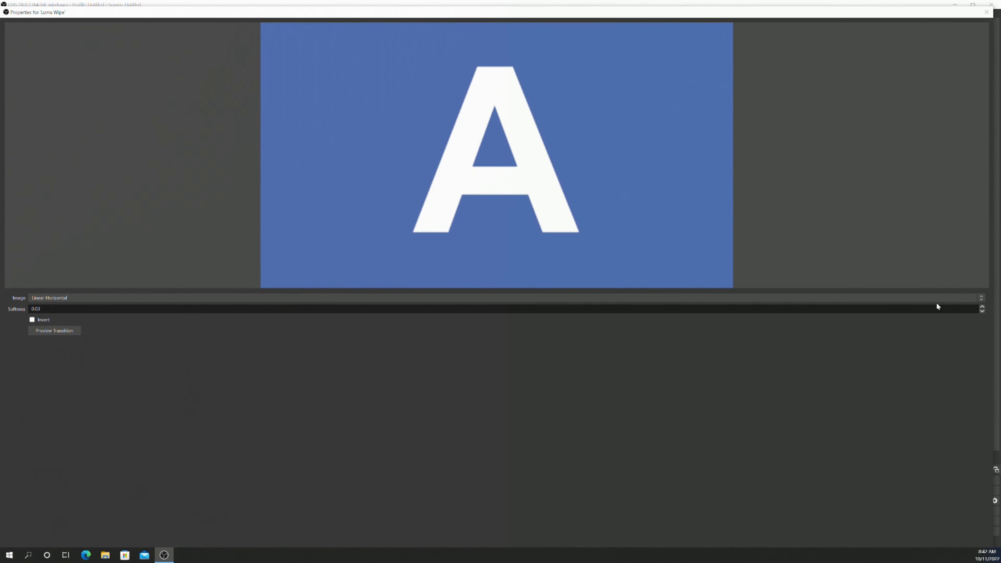
# - Set the Luma Wipe image to Circles and preview the transition twice
pyautogui.click(974, 299)
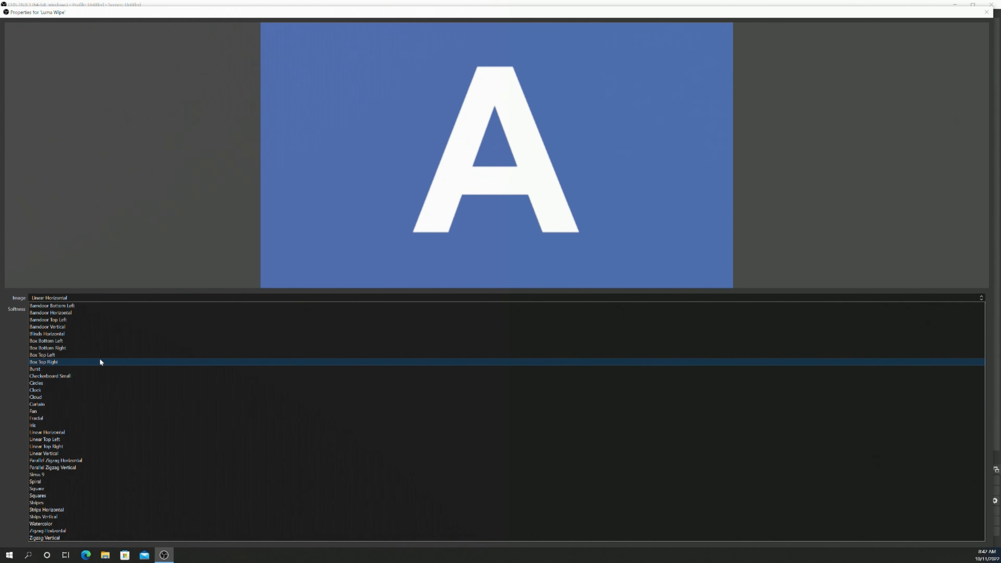
pyautogui.click(81, 382)
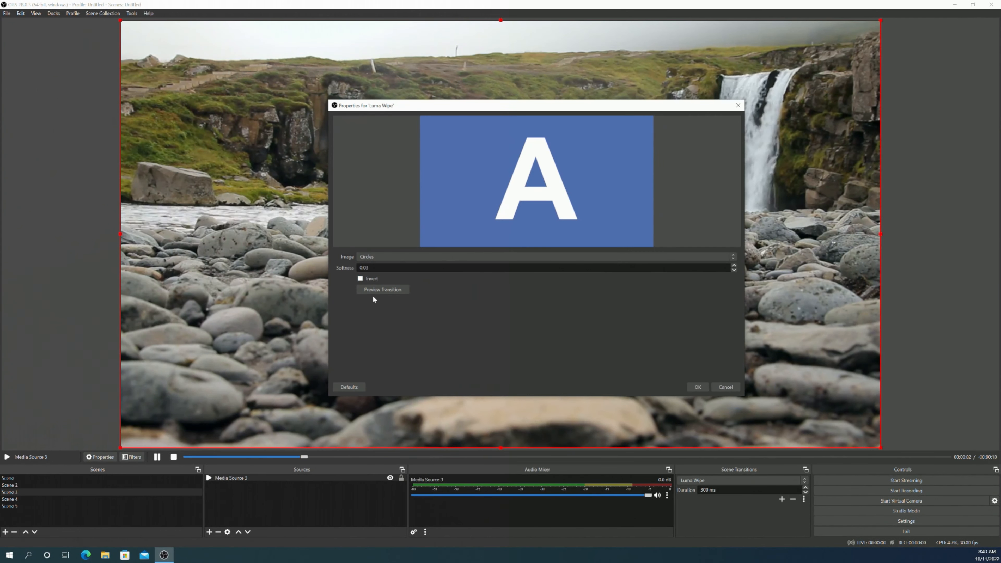
pyautogui.click(379, 290)
pyautogui.click(379, 291)
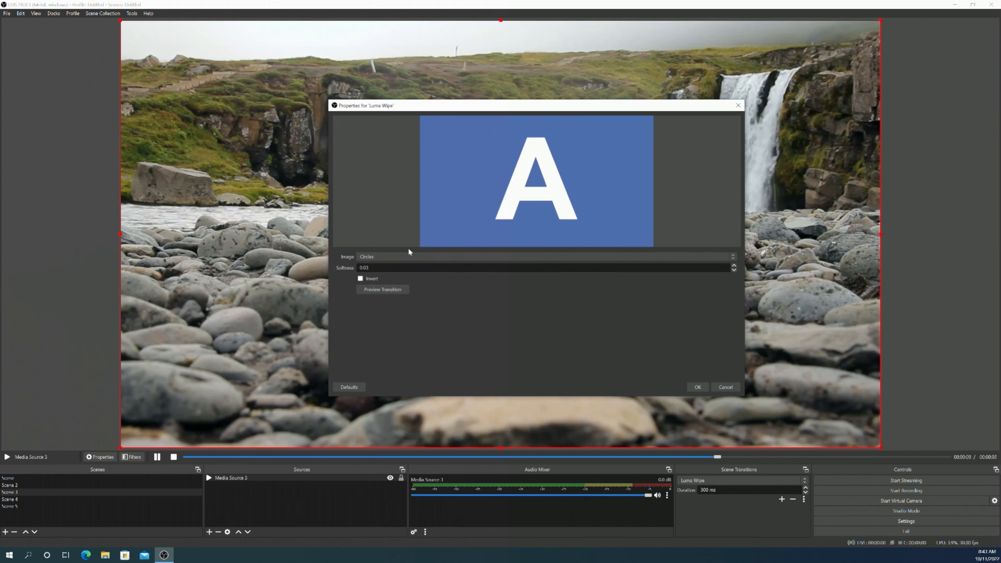
# - Set the Luma Wipe image to Barndoor Bottom Left and then to Barndoor Horizontal, previewing the transition with each
pyautogui.click(411, 256)
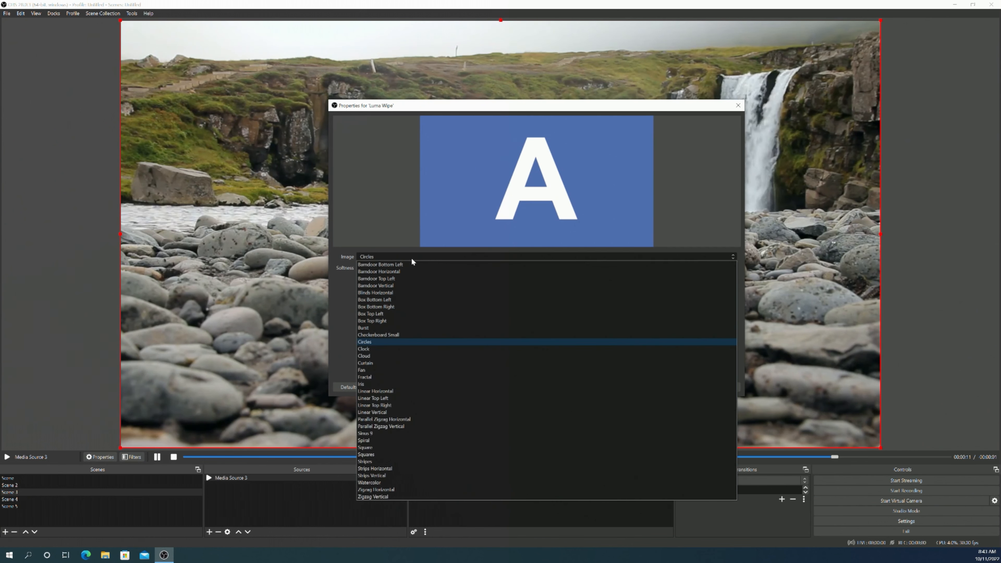
pyautogui.click(410, 264)
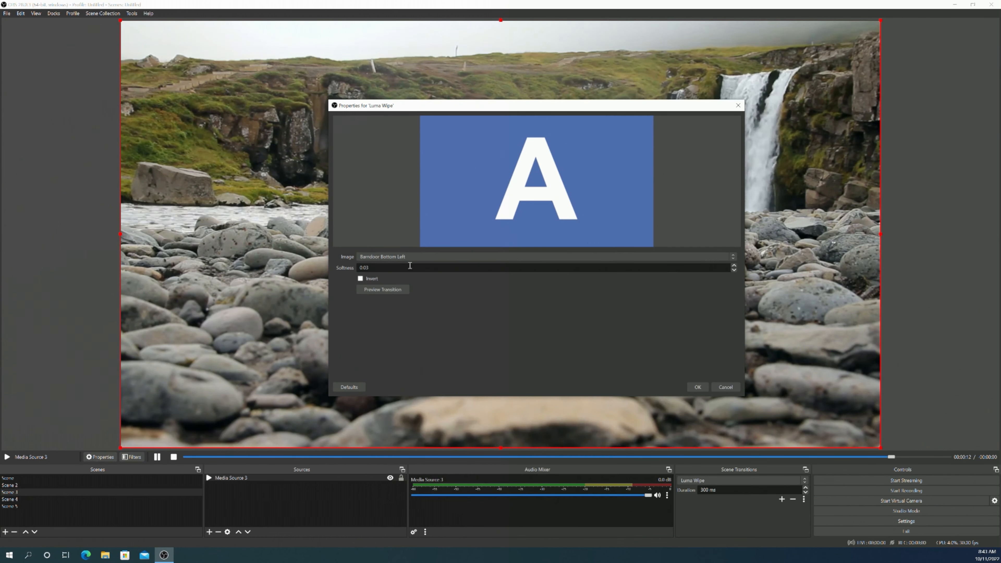
pyautogui.click(382, 290)
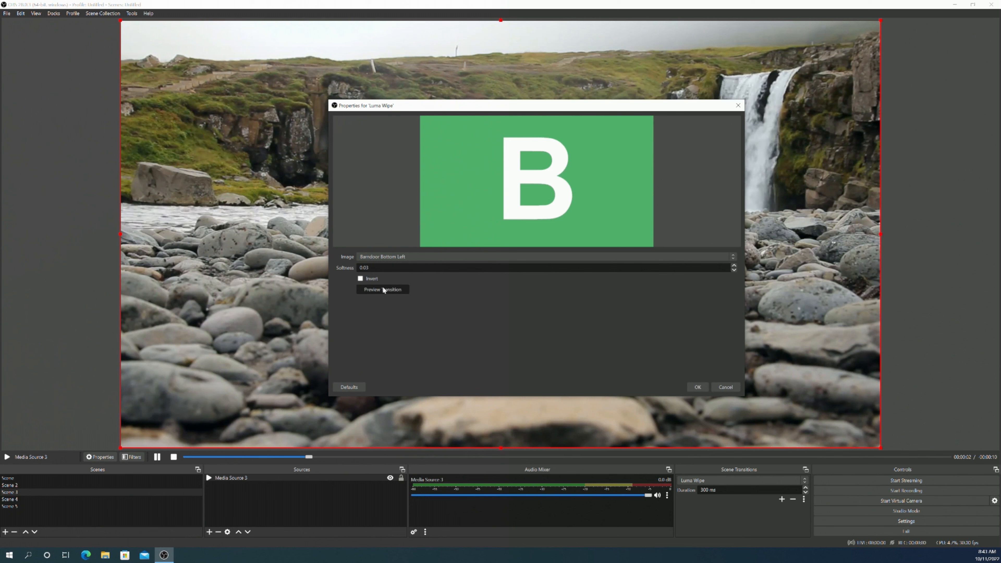
pyautogui.click(384, 290)
pyautogui.click(415, 261)
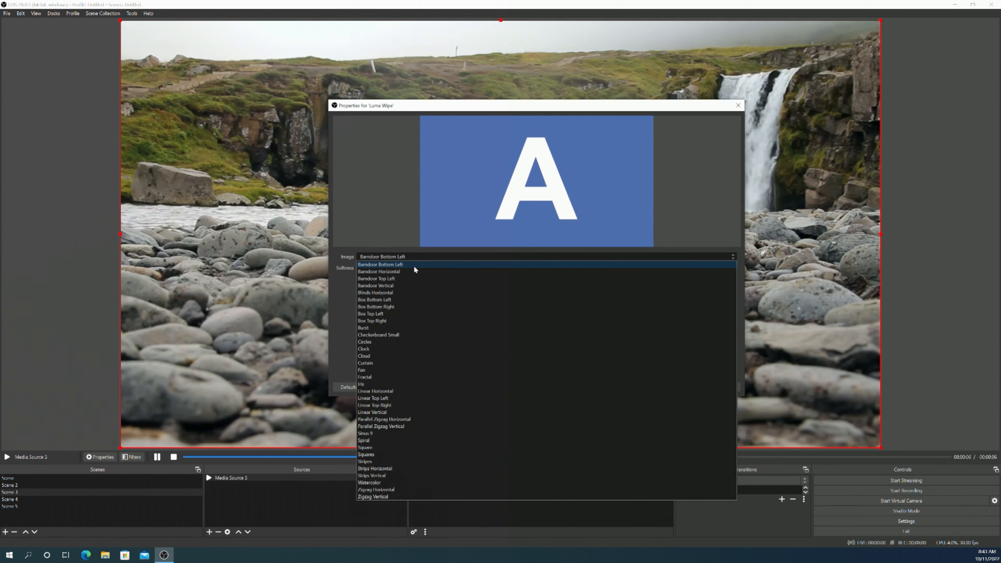
pyautogui.click(413, 268)
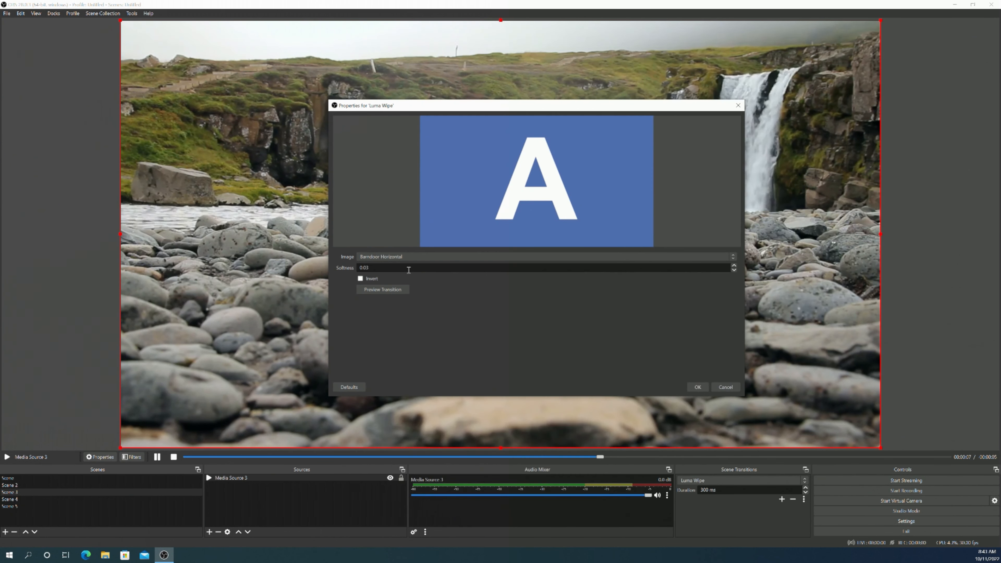
pyautogui.click(373, 291)
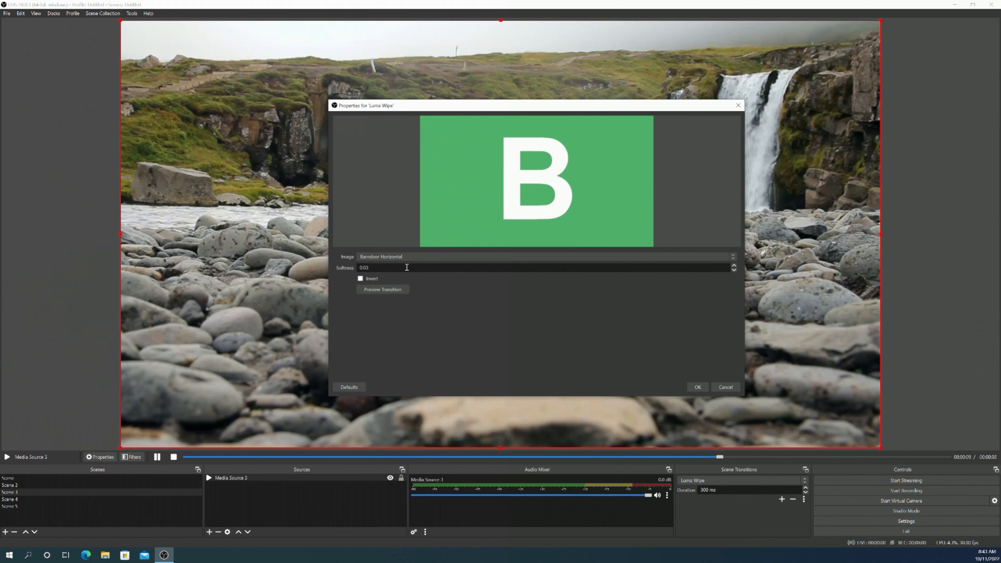
# - Preview the Luma Wipe transition with the image set to Box Bottom Left and with it set to Cloud
pyautogui.click(420, 256)
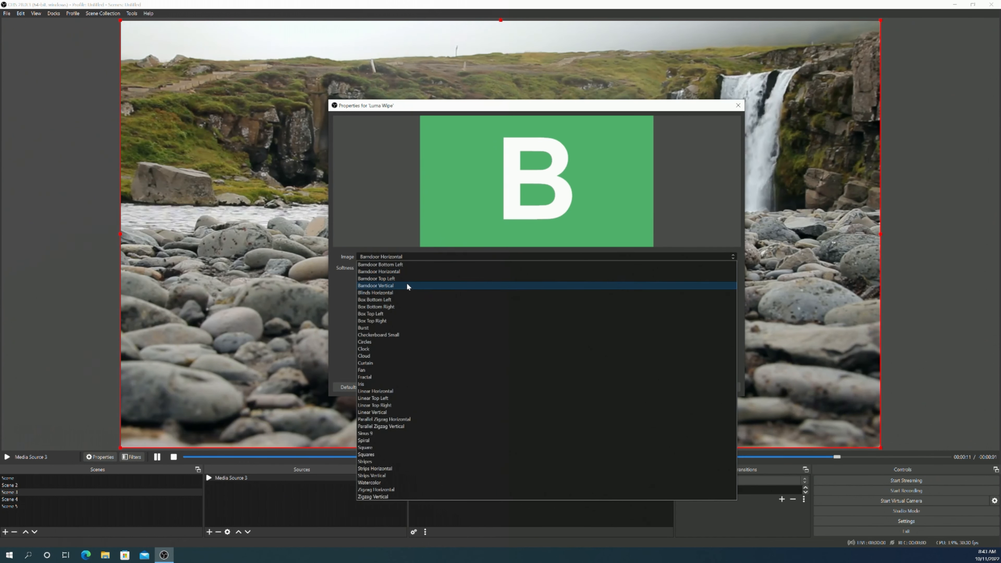
pyautogui.click(402, 295)
pyautogui.click(370, 290)
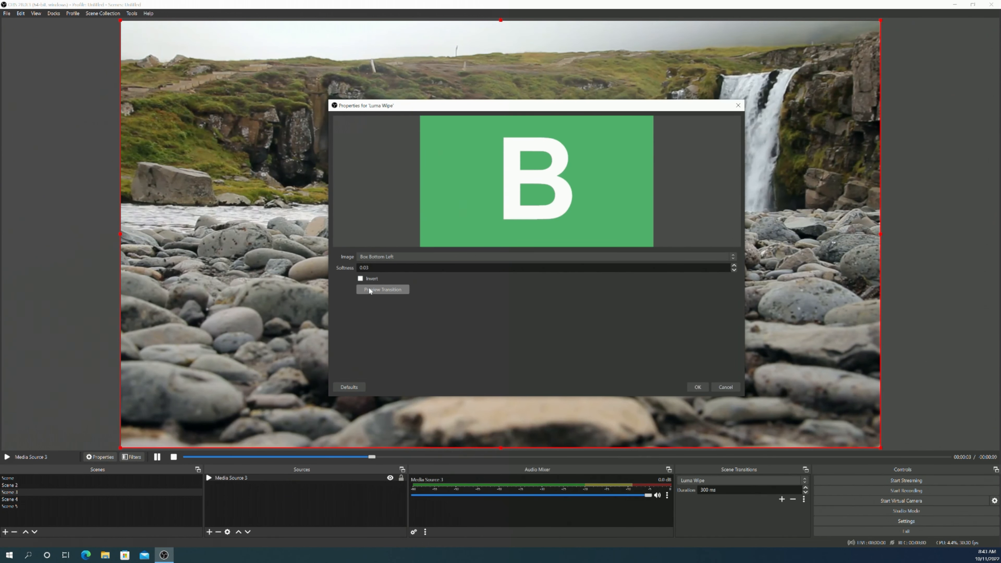
pyautogui.click(369, 290)
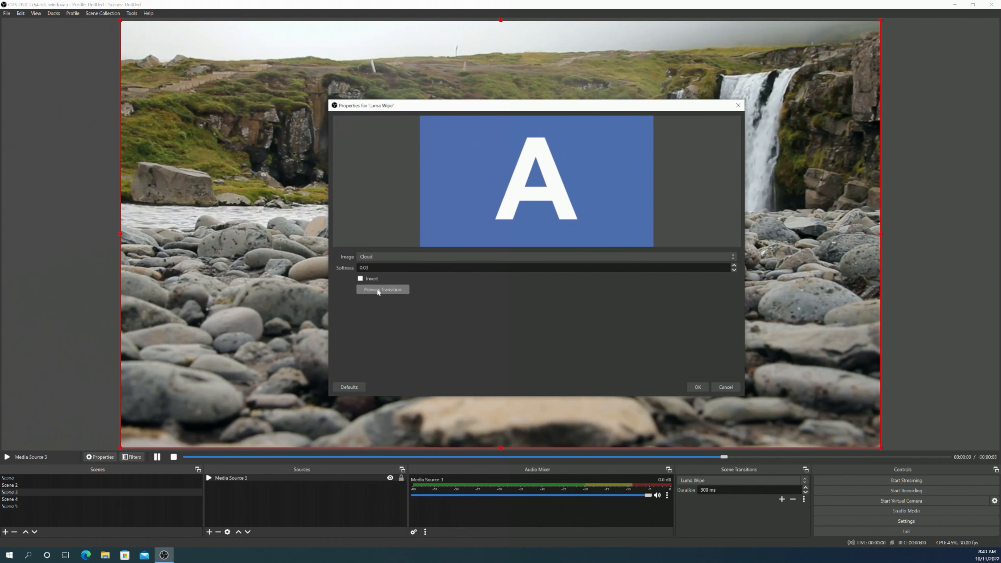
pyautogui.click(377, 290)
pyautogui.click(377, 290)
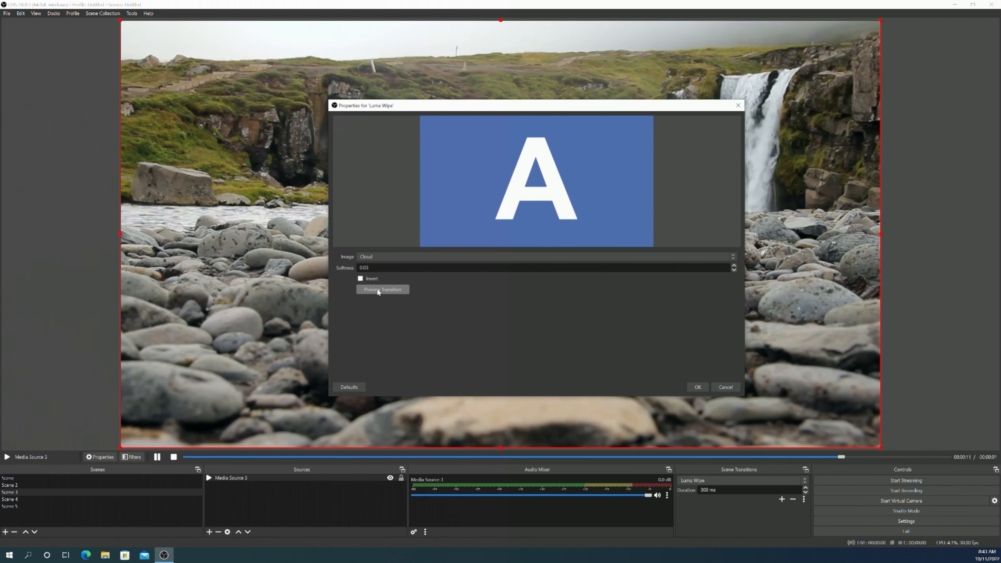
# - Set the Luma Wipe image to Fractal and preview the transition twice
pyautogui.click(395, 256)
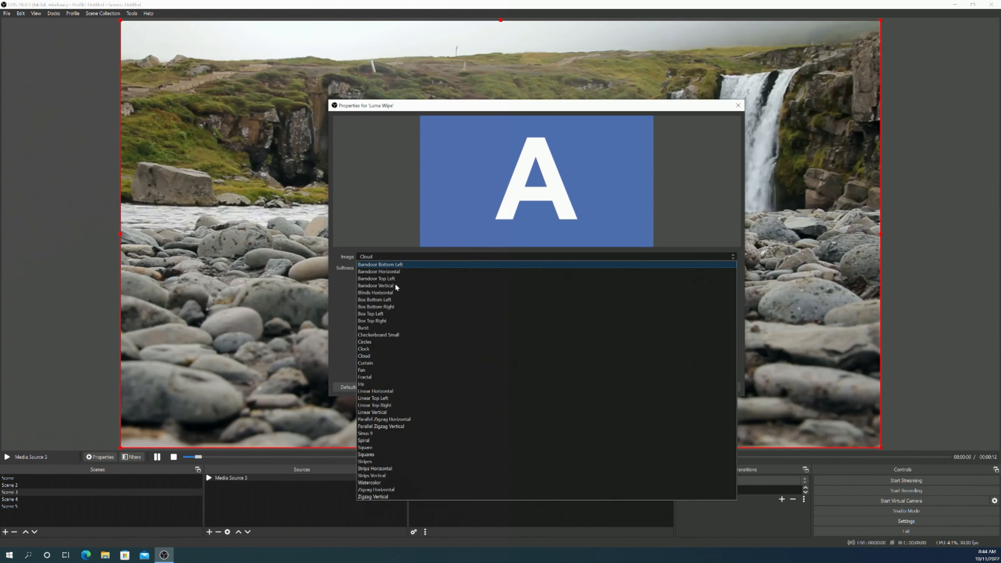
pyautogui.click(395, 377)
pyautogui.click(374, 290)
pyautogui.click(375, 290)
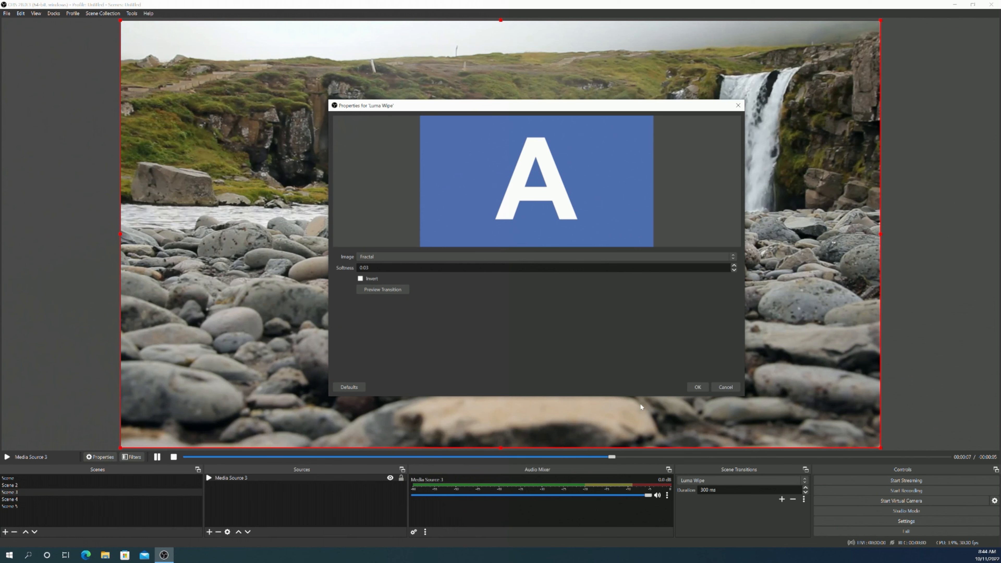
# - Accept the Luma Wipe properties and test the transition at 300 ms by switching to Scene 4 and back to Scene 3
pyautogui.click(697, 387)
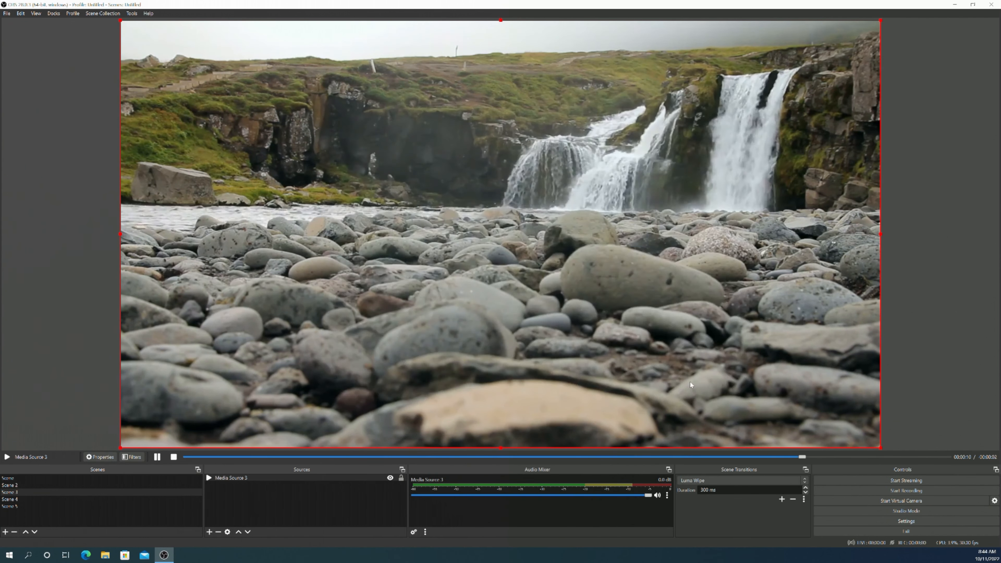
pyautogui.click(99, 499)
pyautogui.click(100, 493)
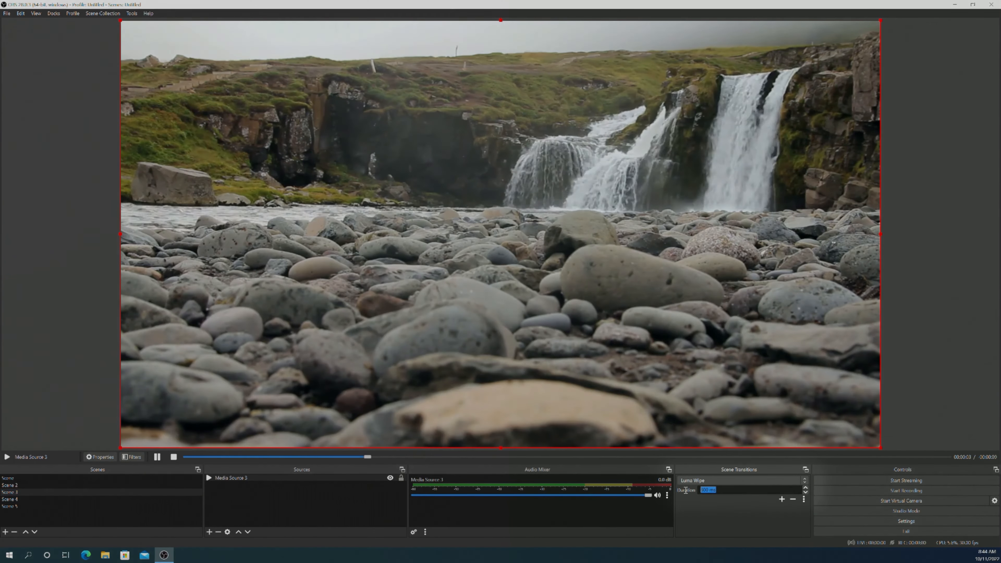
# - Set the Luma Wipe duration to 10000 ms and test it by switching to Scene 4
pyautogui.moveTo(726, 492); pyautogui.dragTo(683, 489)
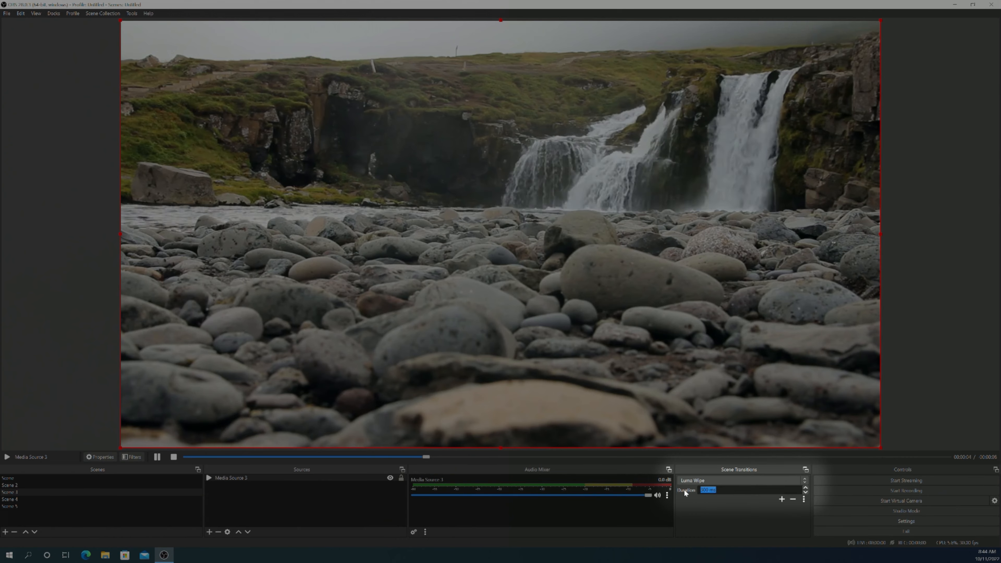
pyautogui.write('10000')
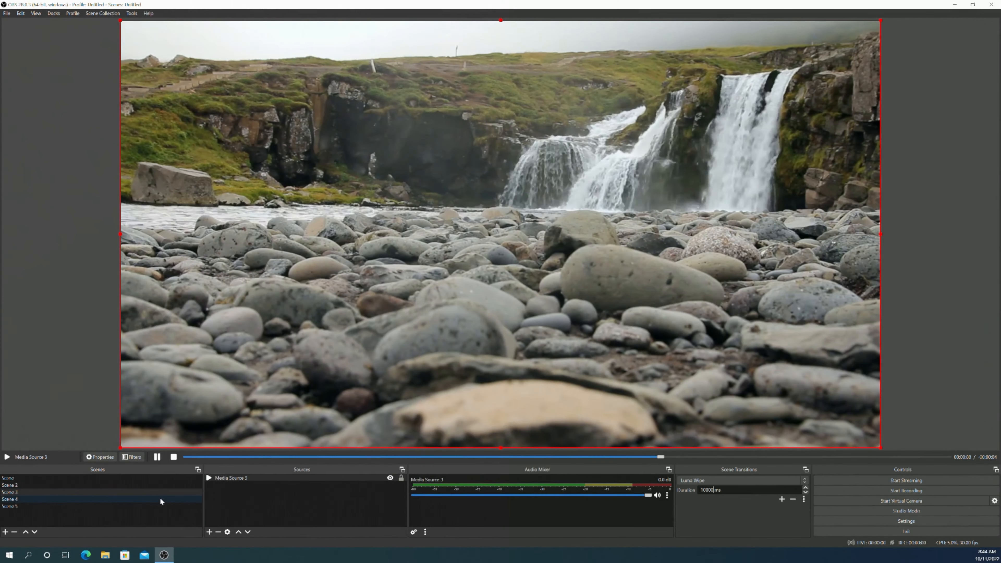
pyautogui.click(159, 500)
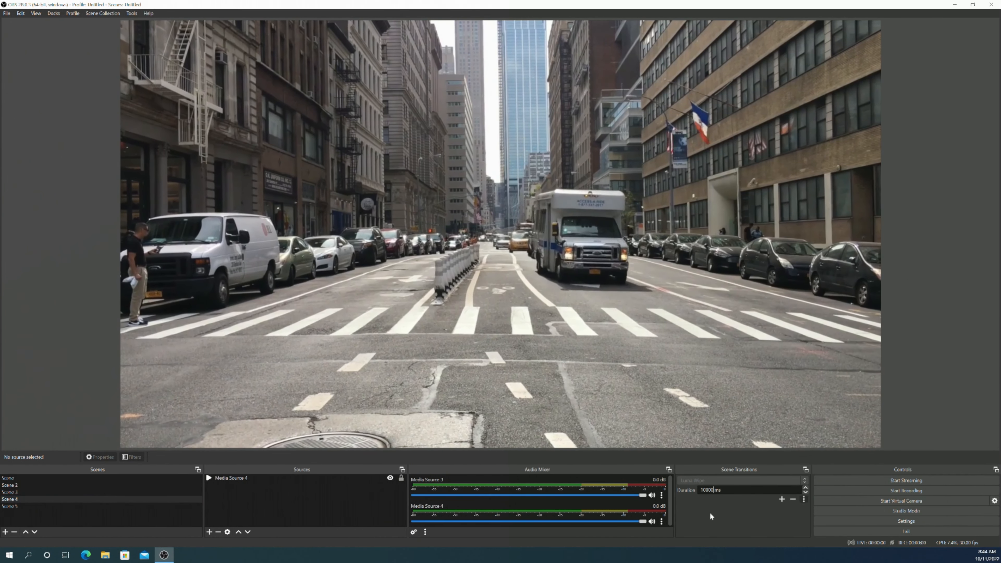
# - Set the Luma Wipe duration to 1000 ms and test it by switching to Scene 3, Scene 4 and back to Scene 3
pyautogui.press('BackSpace')
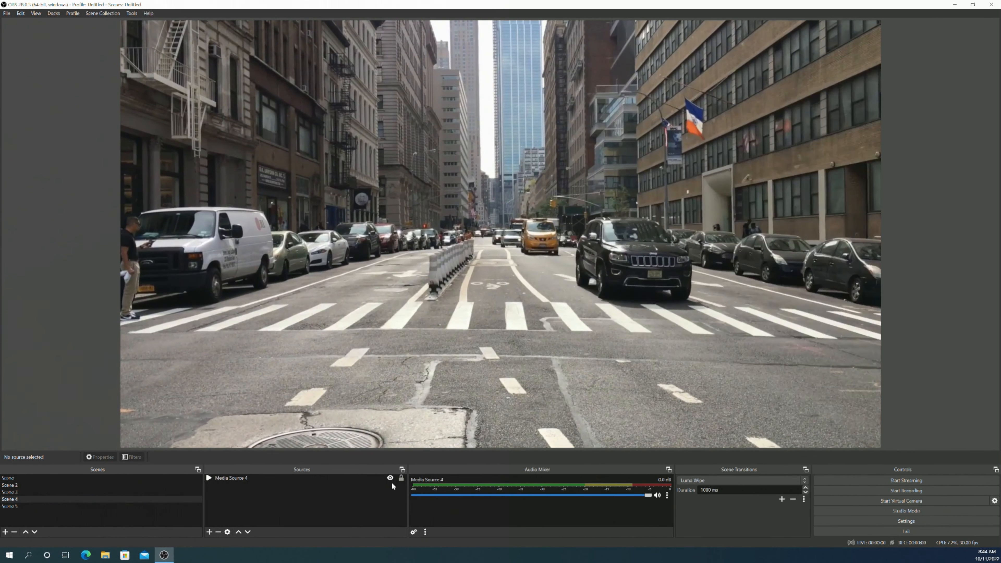
pyautogui.click(175, 492)
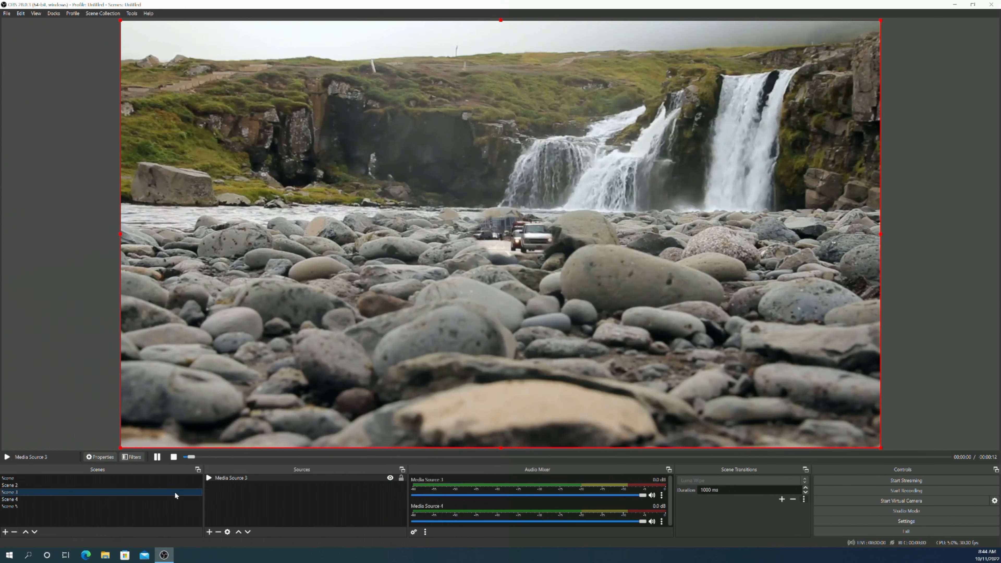
pyautogui.click(168, 500)
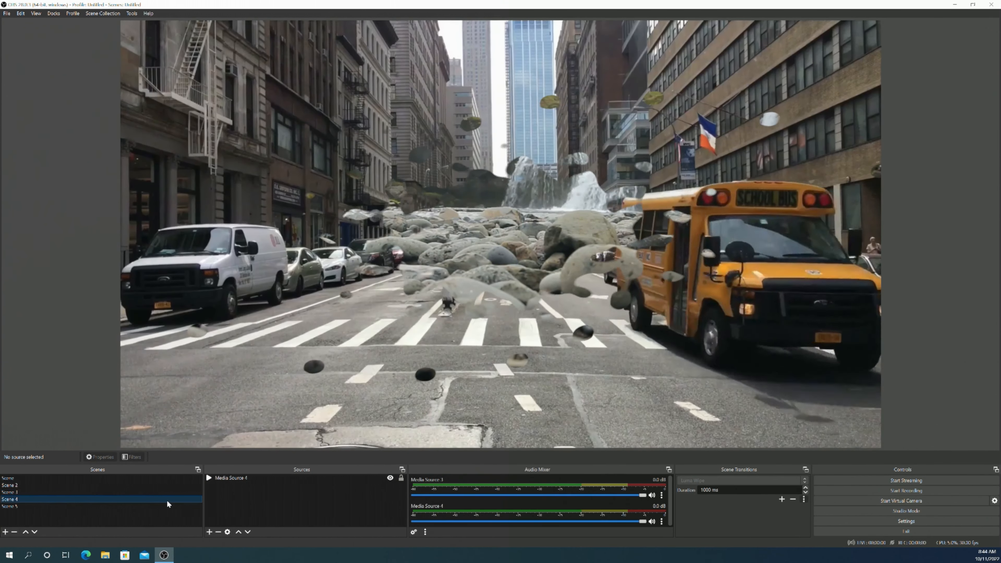
pyautogui.click(163, 492)
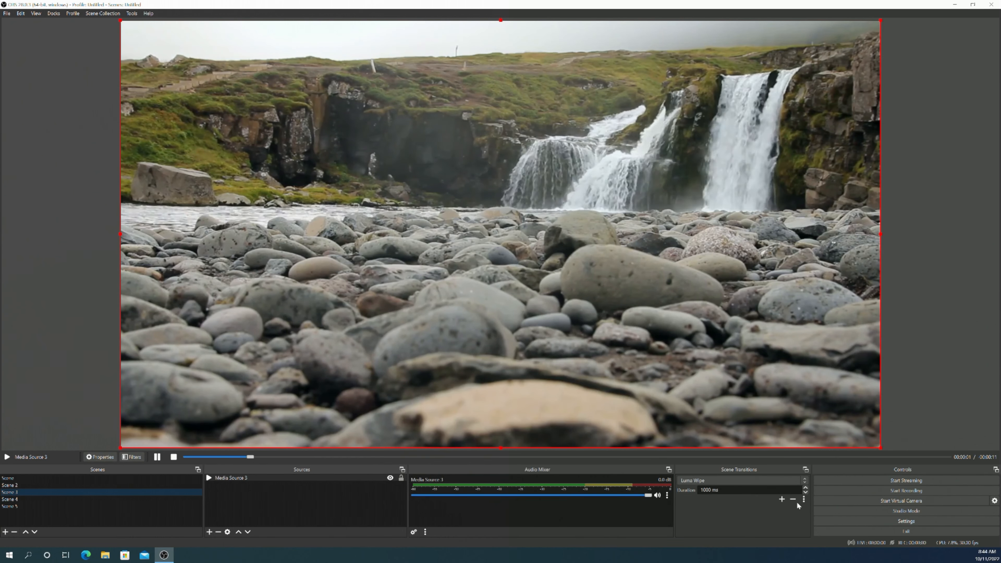
# - Open the Luma Wipe properties, set the image to Iris and preview the transition
pyautogui.click(804, 501)
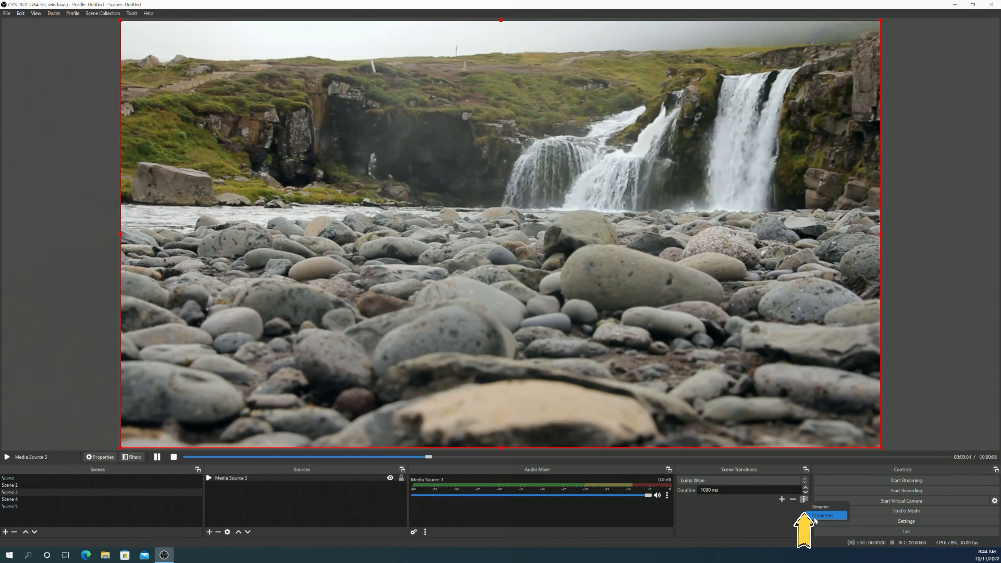
pyautogui.click(824, 511)
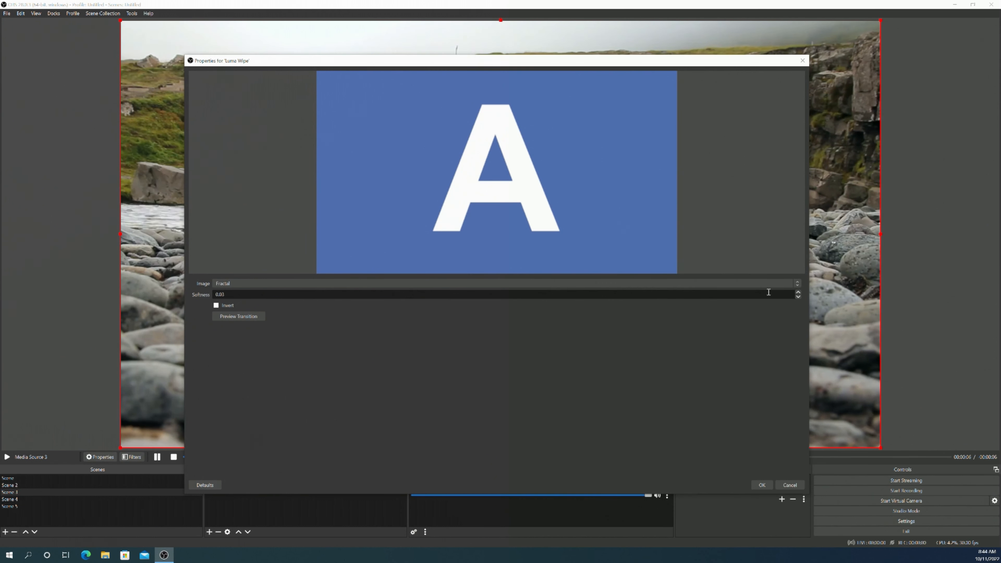
pyautogui.click(795, 284)
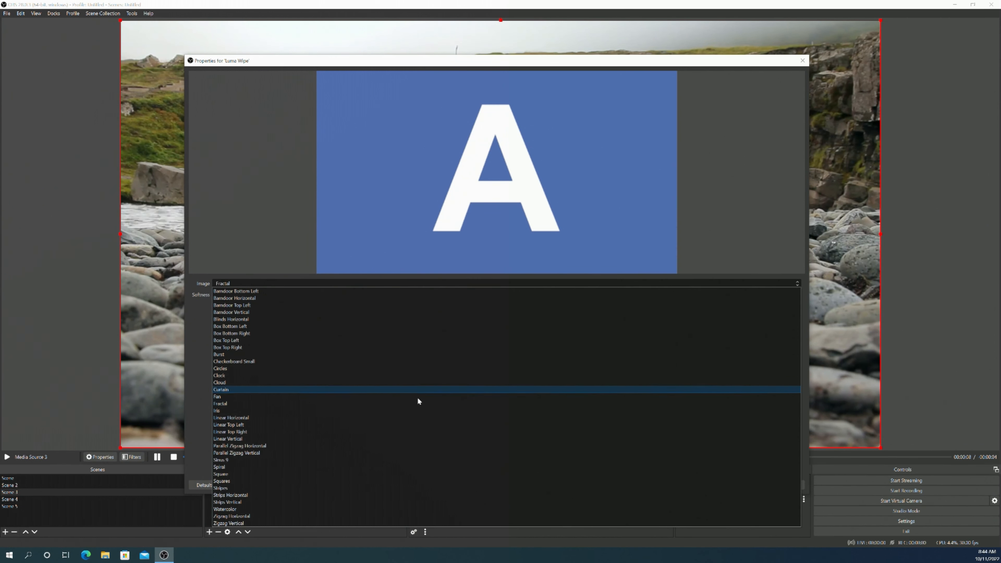
pyautogui.click(395, 411)
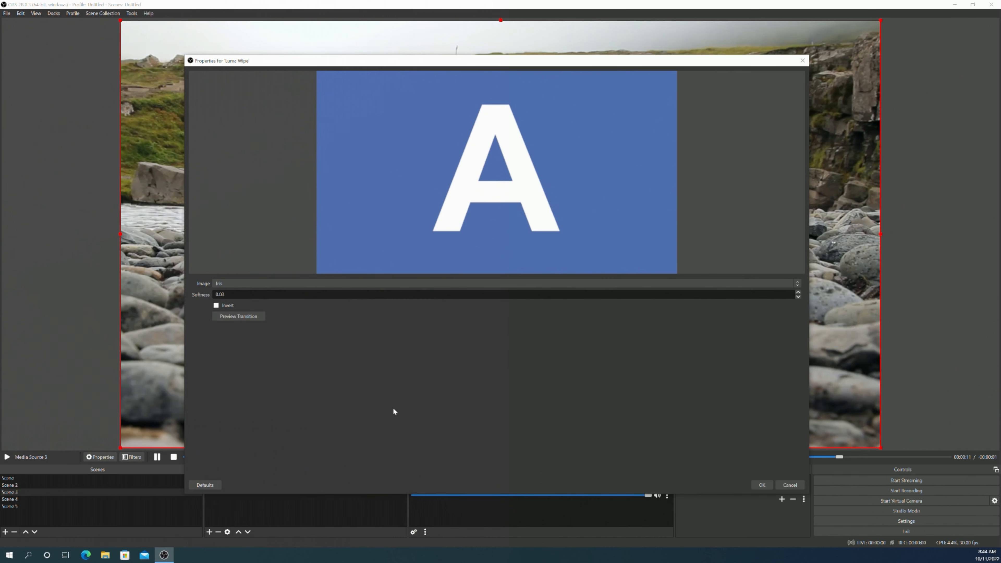
pyautogui.click(239, 317)
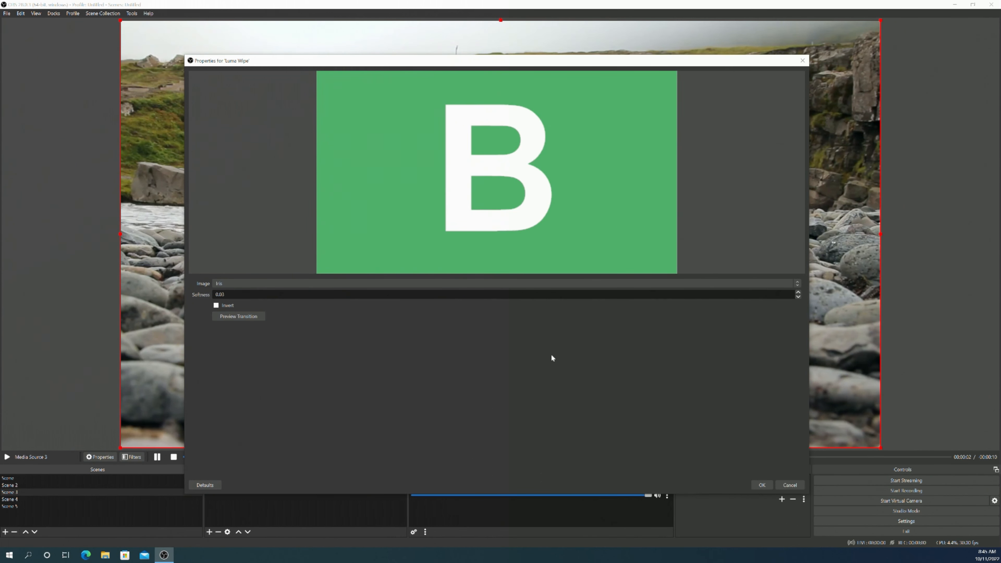
# - Set the Luma Wipe softness to 0.00 and the image to Spiral, preview the transition and accept the properties
pyautogui.click(798, 298)
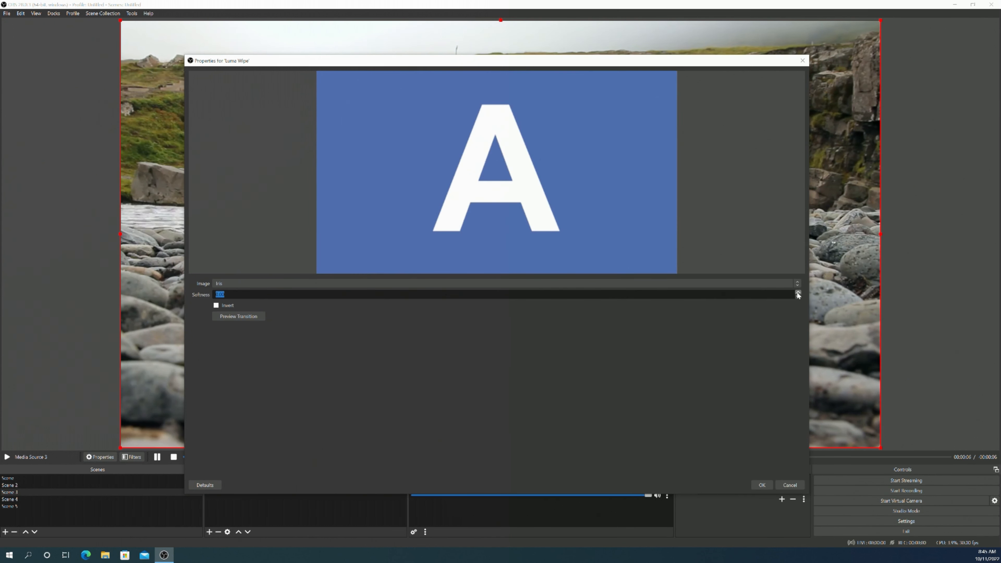
pyautogui.click(793, 284)
pyautogui.click(334, 466)
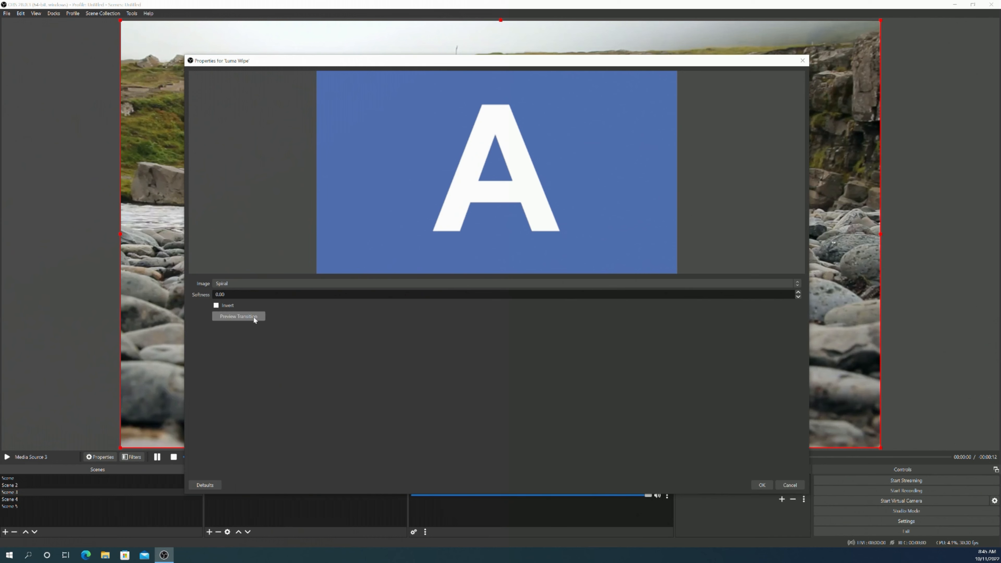
pyautogui.click(254, 320)
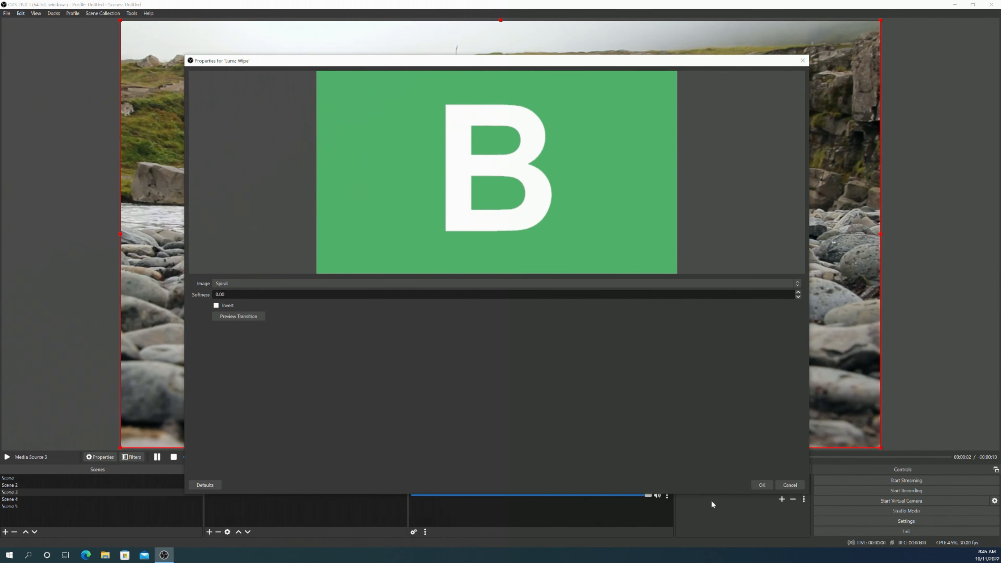
pyautogui.click(756, 486)
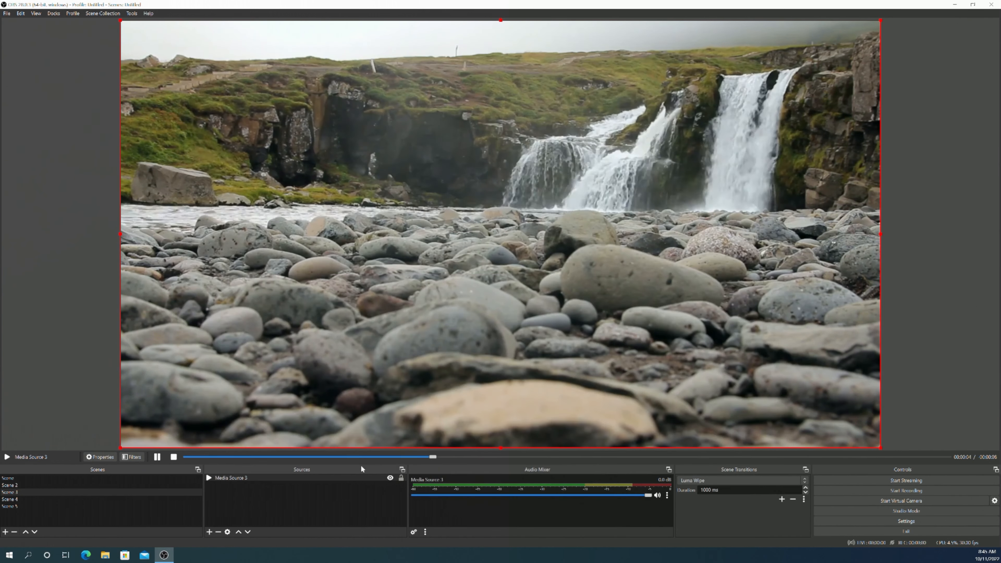
# - Test the Spiral Luma Wipe by switching from Scene 3 to Scene 5 and back twice, and to Scene 2 and back
pyautogui.click(115, 505)
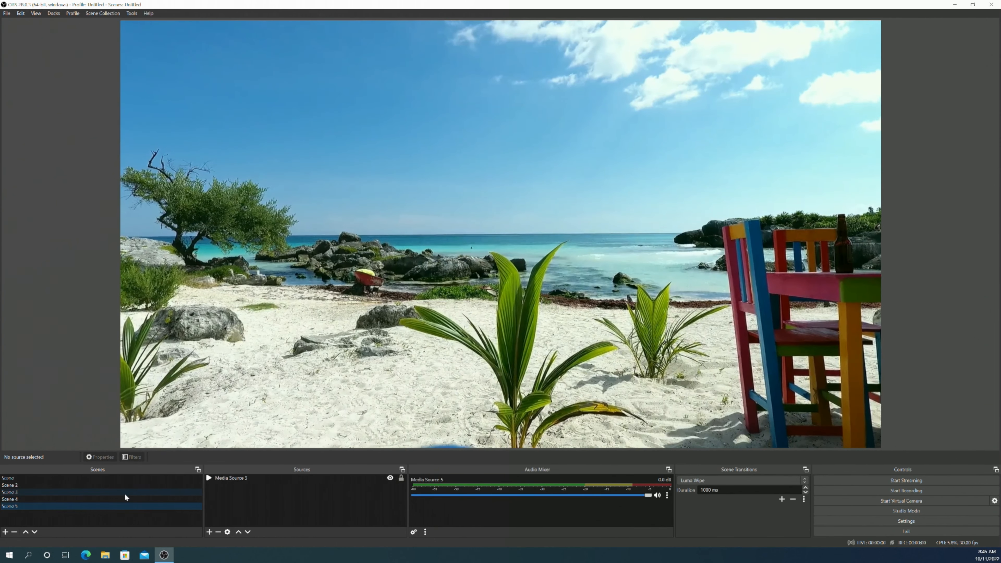
pyautogui.click(124, 494)
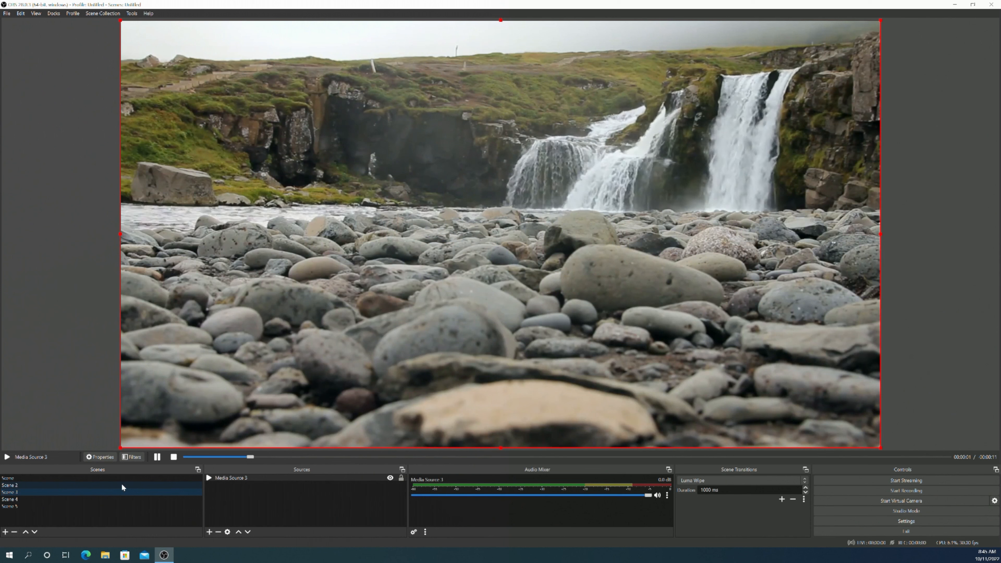
pyautogui.click(780, 498)
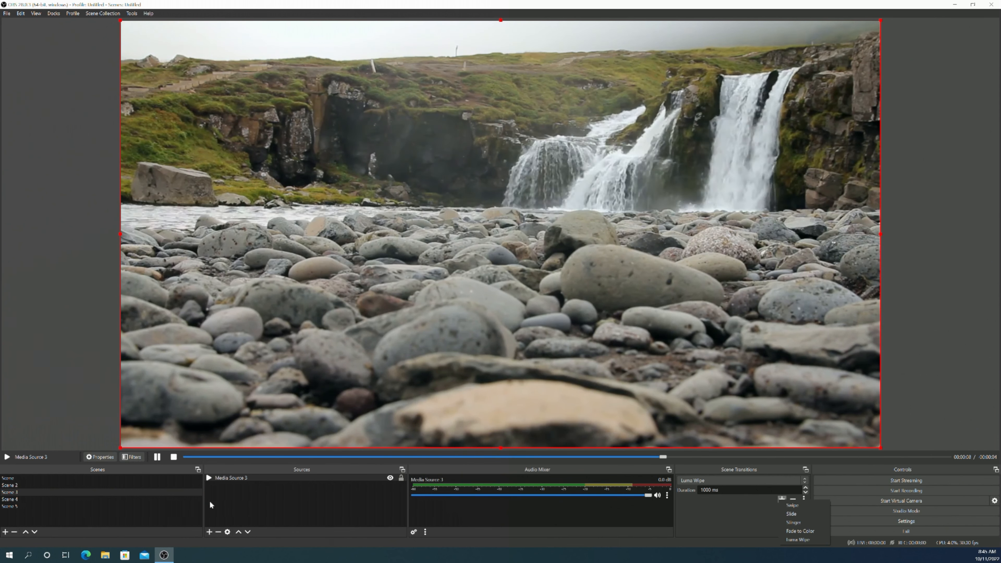
pyautogui.click(156, 505)
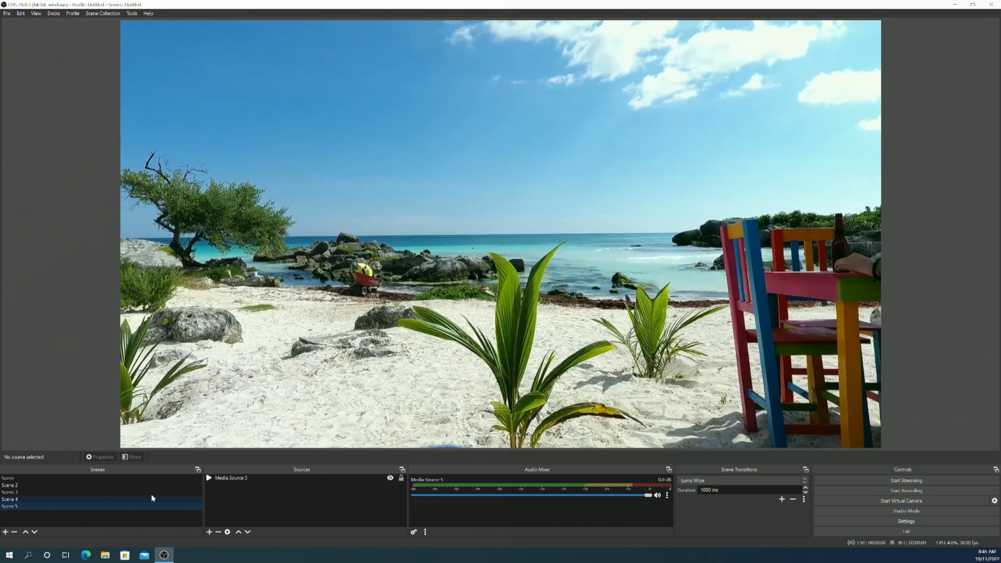
pyautogui.click(151, 493)
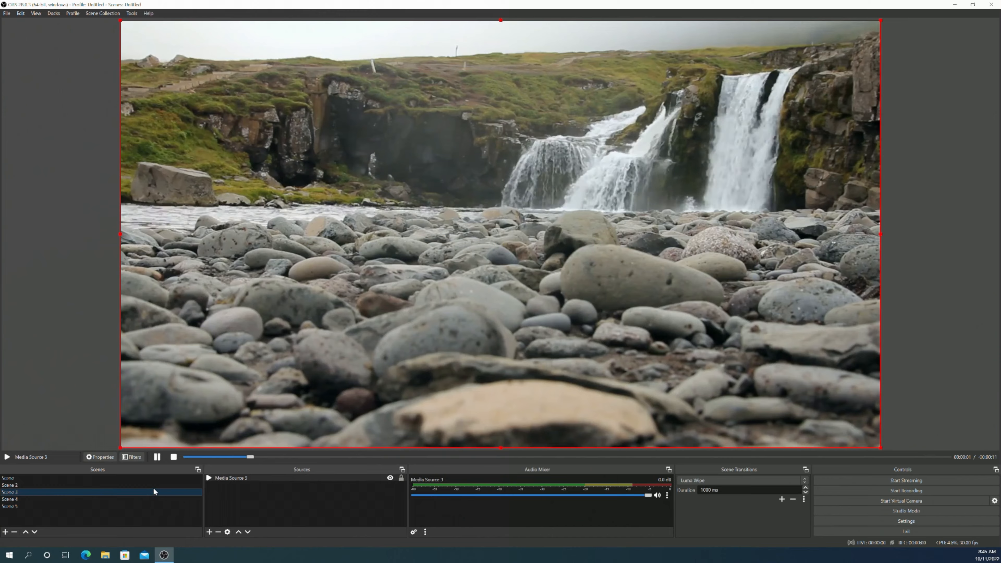
pyautogui.click(155, 484)
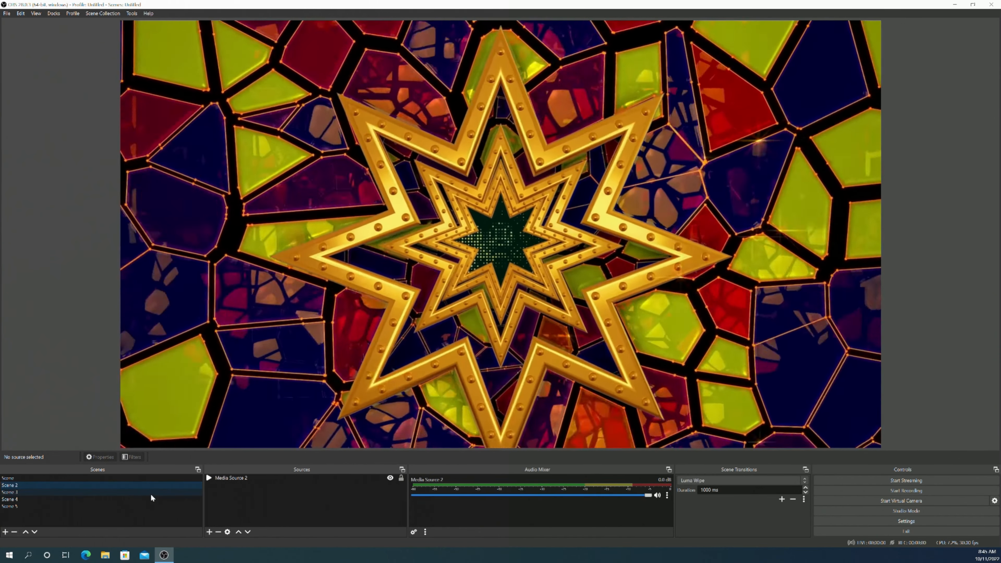
pyautogui.click(151, 493)
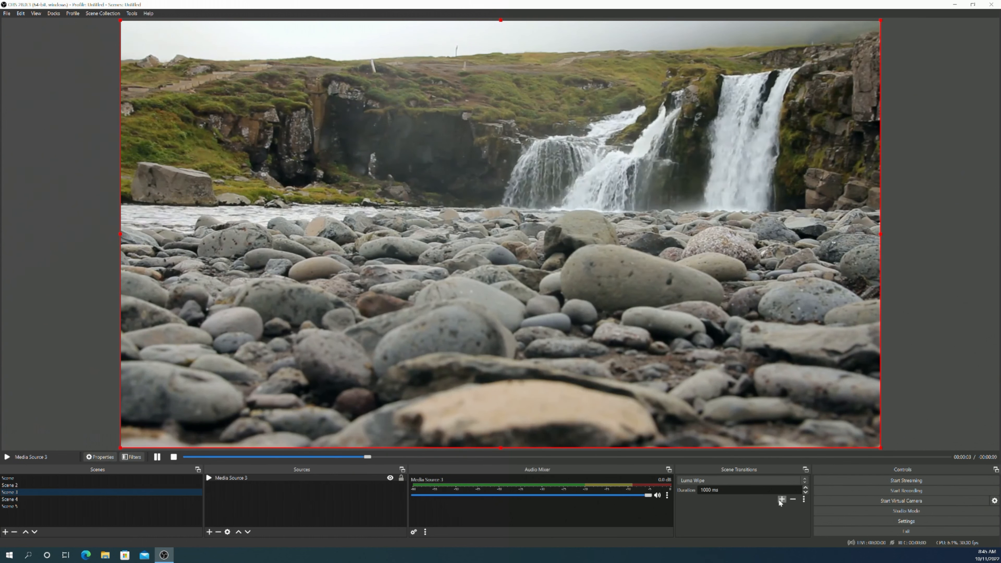
# - Add a Stinger transition, and narrow and reposition its properties window so that all its settings fit on screen
pyautogui.click(779, 499)
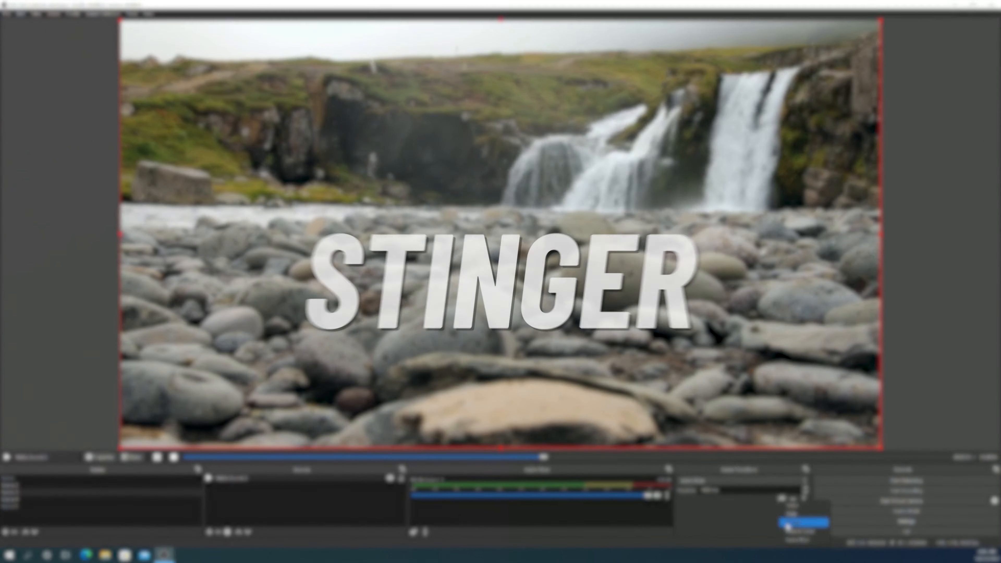
pyautogui.click(784, 523)
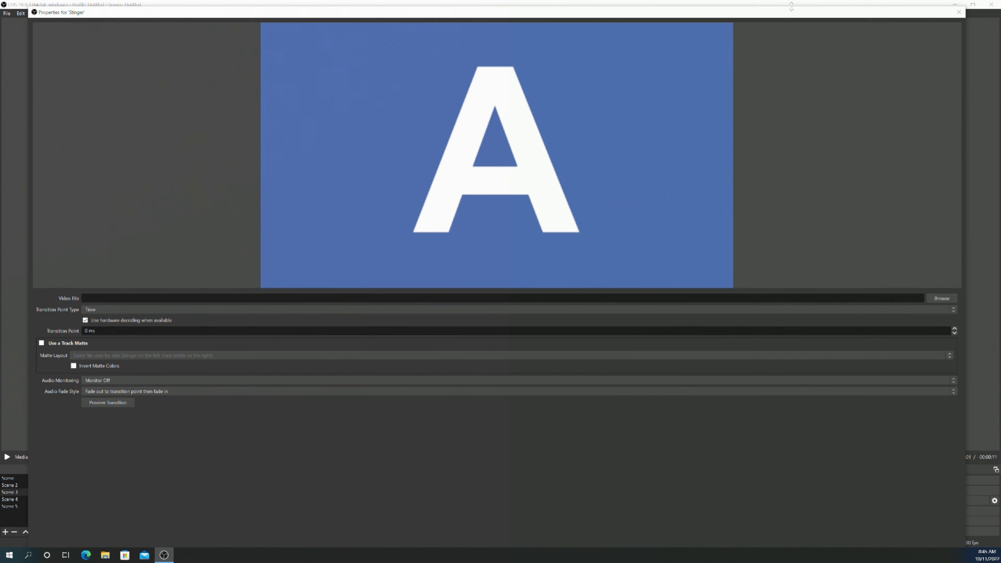
pyautogui.moveTo(792, 6); pyautogui.dragTo(791, 106)
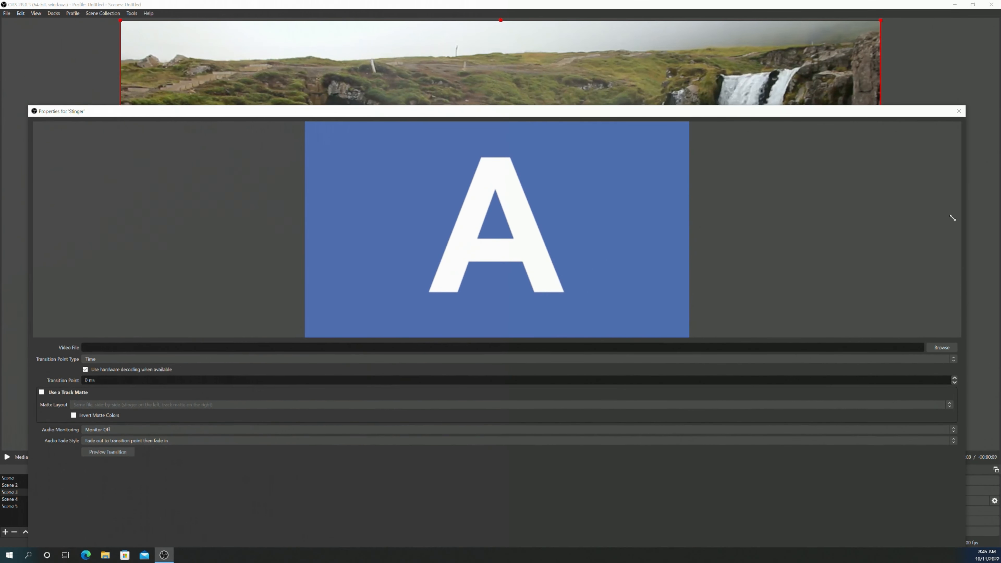
pyautogui.moveTo(966, 225); pyautogui.dragTo(627, 189)
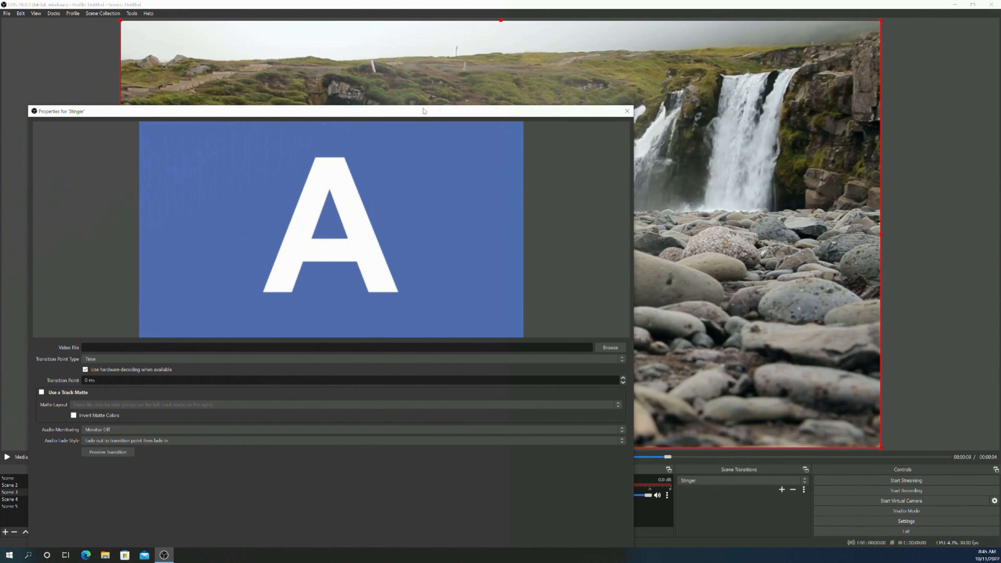
pyautogui.moveTo(421, 112); pyautogui.dragTo(579, 50)
# - Load Easy Stinger_VP9.webm from the Desktop as the Stinger transition's video file
pyautogui.click(765, 287)
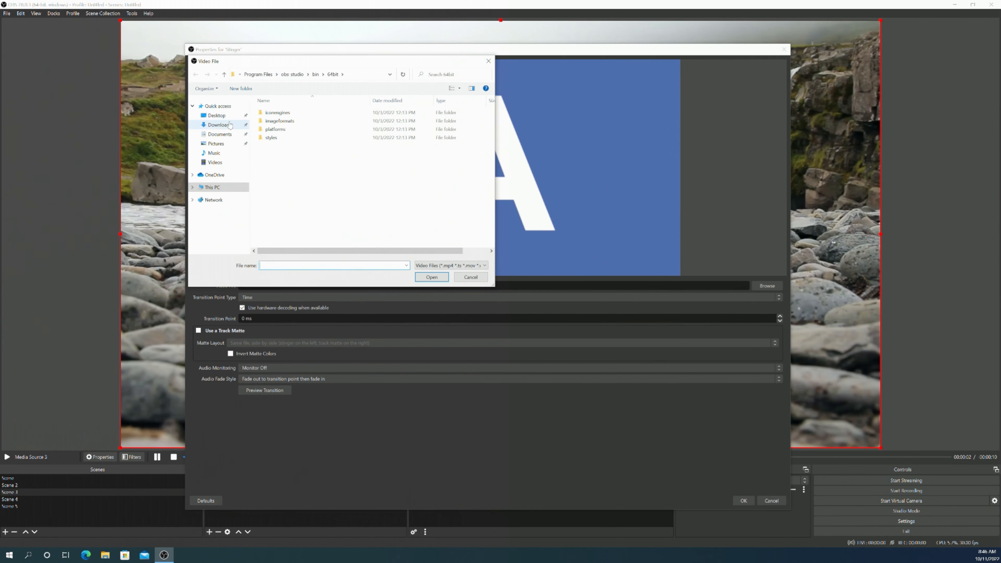
pyautogui.click(217, 115)
pyautogui.click(324, 124)
pyautogui.click(432, 277)
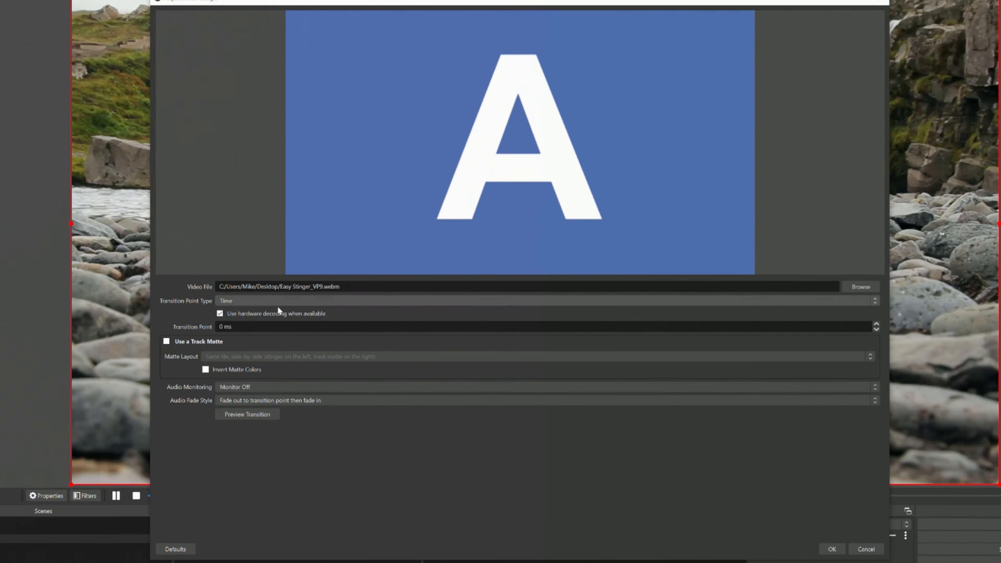